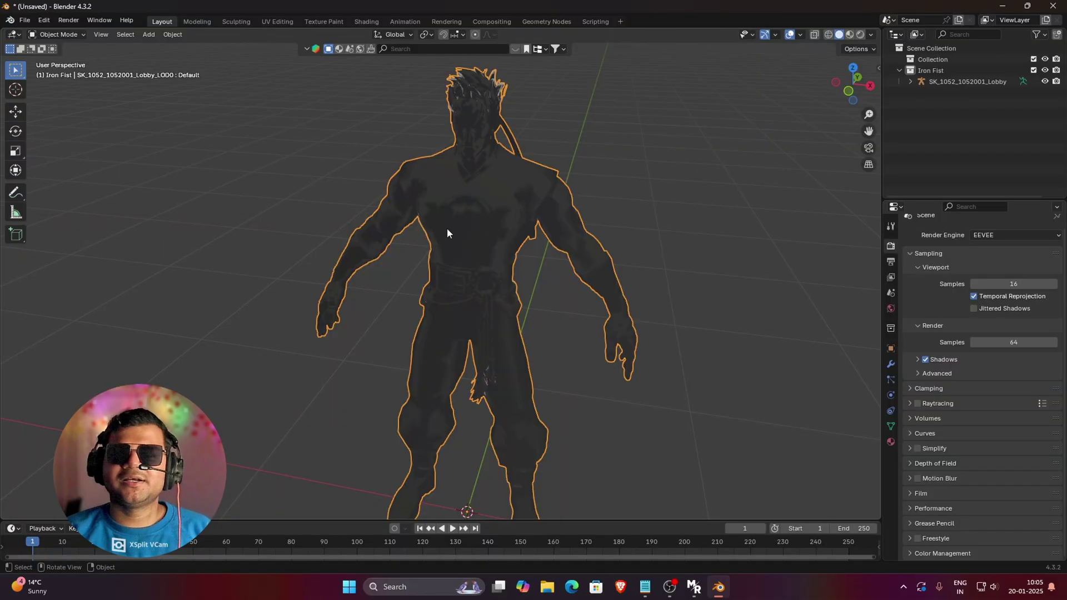
# Orbit to the white-haired character's front and inspect its Equip_05 and MI_Hide material slots in Shading
pyautogui.moveTo(448, 232); pyautogui.dragTo(508, 229, button='middle')
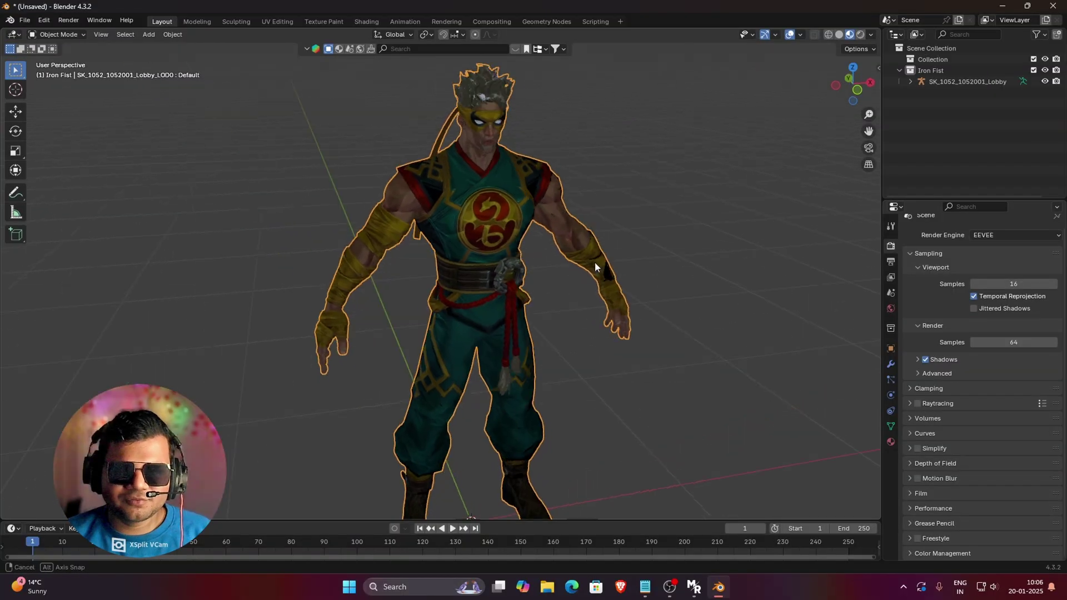
pyautogui.moveTo(595, 261)
pyautogui.mouseDown(button='middle')
pyautogui.moveTo(507, 261)
pyautogui.moveTo(636, 254)
pyautogui.moveTo(505, 258)
pyautogui.moveTo(586, 259)
pyautogui.mouseUp(button='middle')
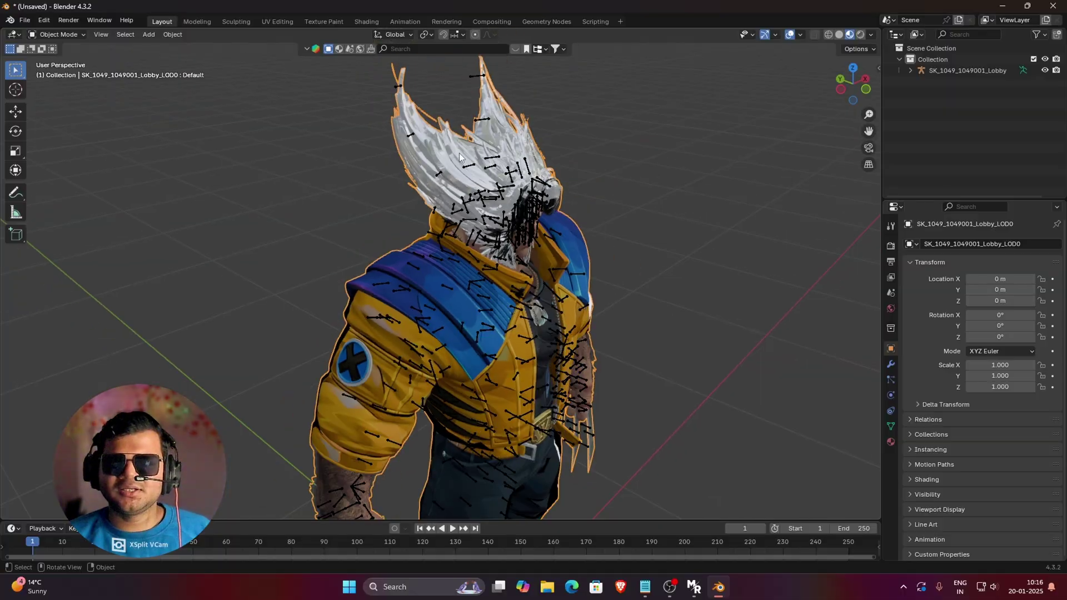
pyautogui.moveTo(334, 161); pyautogui.dragTo(438, 189, button='middle')
pyautogui.scroll(-2, 488, 117)
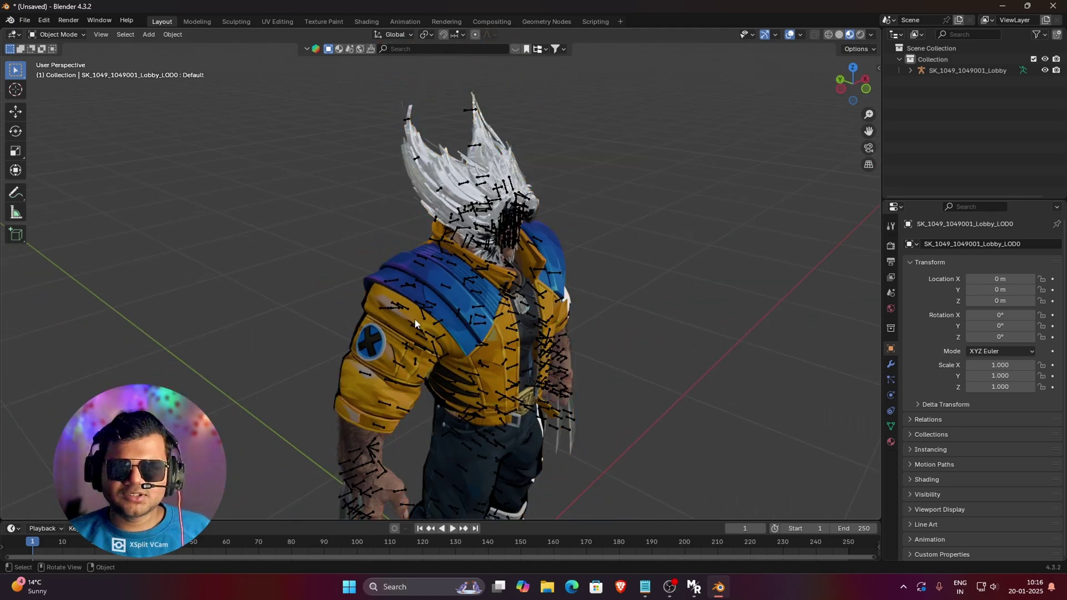
pyautogui.moveTo(506, 286); pyautogui.dragTo(393, 78, button='middle')
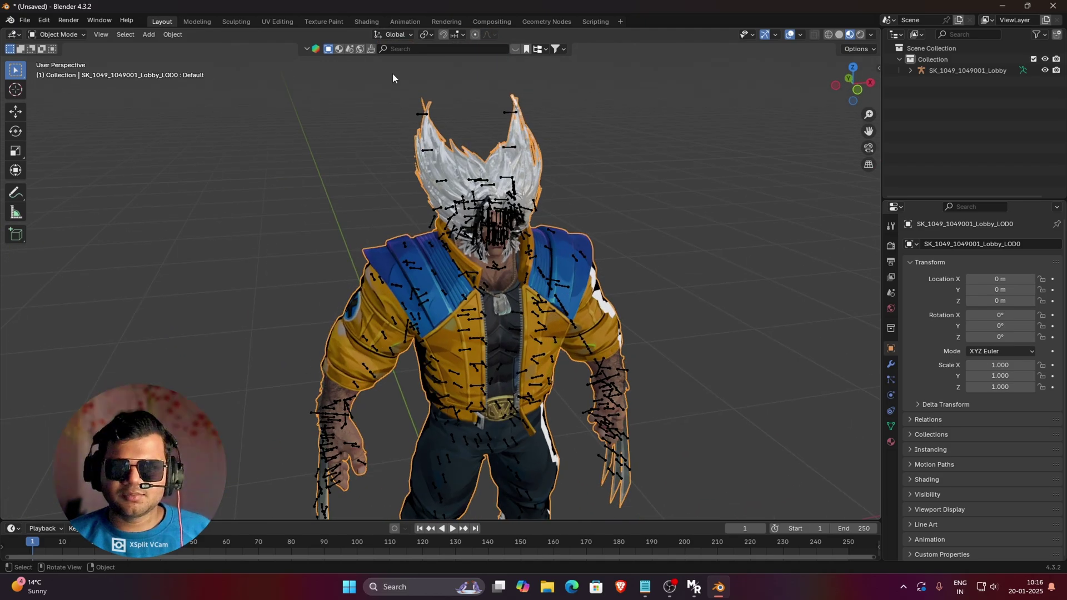
pyautogui.click(367, 22)
pyautogui.click(962, 202)
pyautogui.click(961, 191)
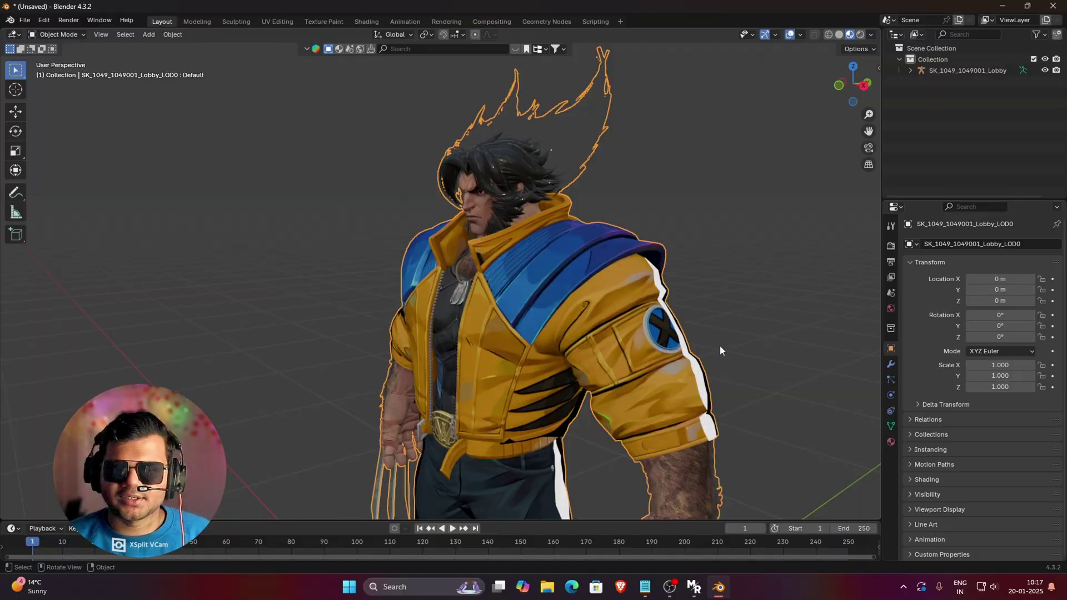
pyautogui.moveTo(719, 345); pyautogui.dragTo(637, 274, button='middle')
pyautogui.moveTo(695, 318)
pyautogui.mouseDown(button='middle')
pyautogui.moveTo(718, 308)
pyautogui.moveTo(685, 314)
pyautogui.mouseUp(button='middle')
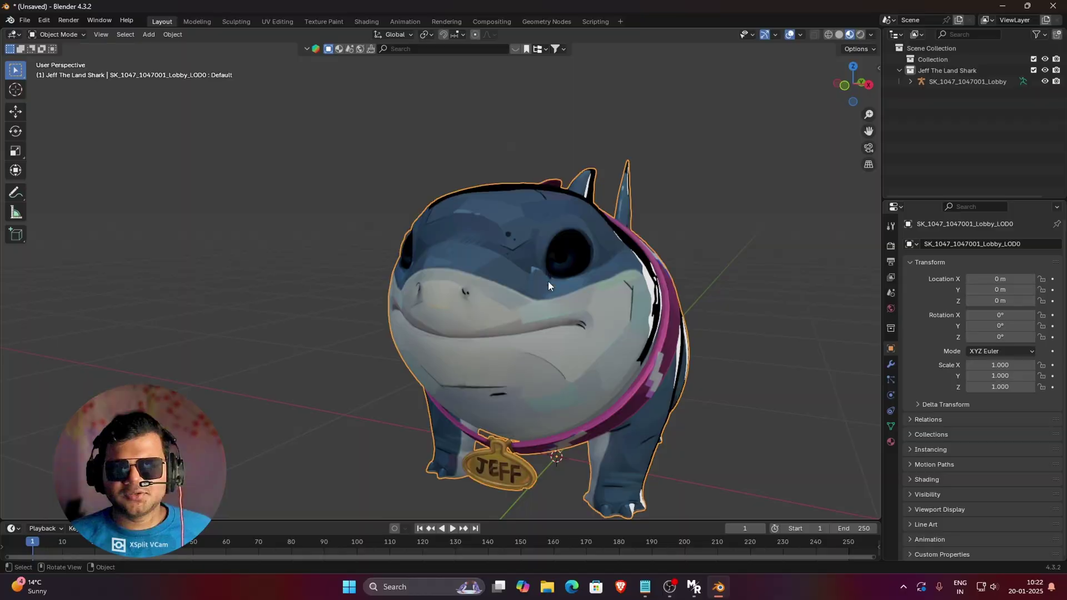
pyautogui.scroll(-3, 548, 281)
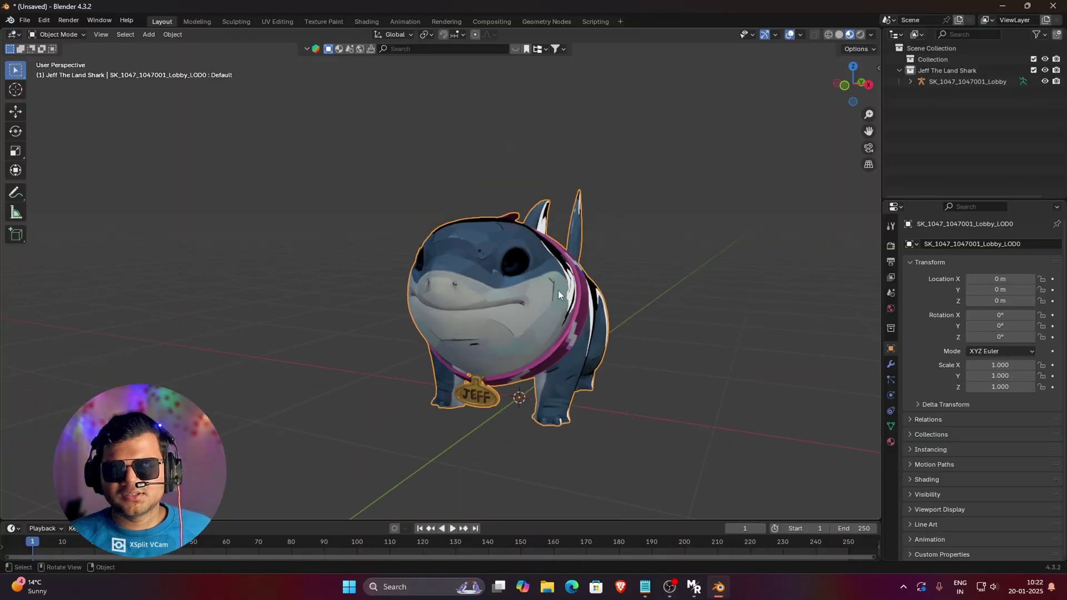
pyautogui.scroll(2, 558, 290)
pyautogui.scroll(2, 472, 274)
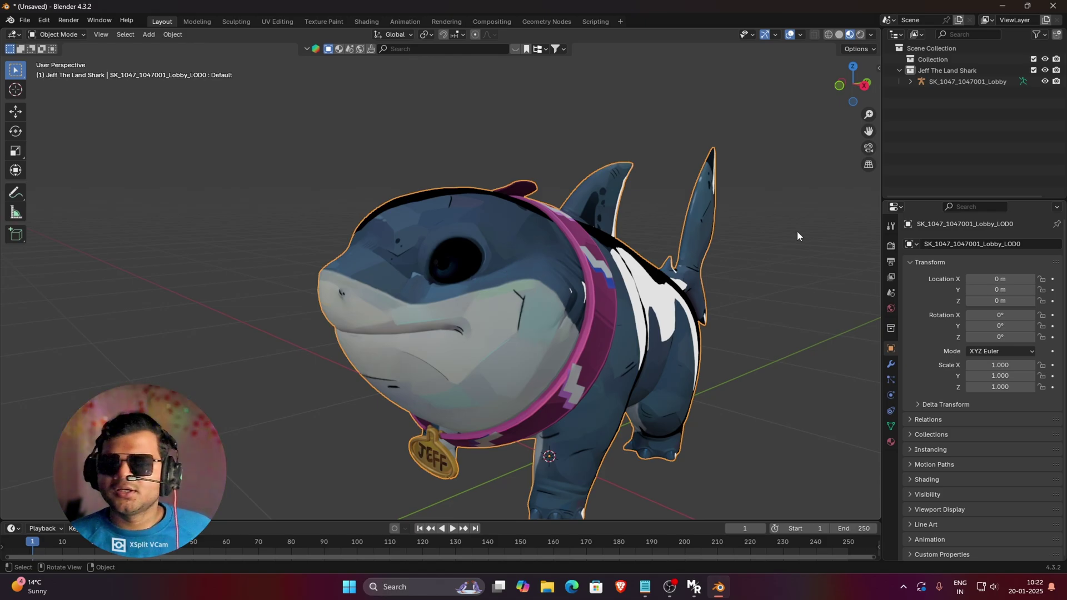
pyautogui.scroll(-2, 776, 295)
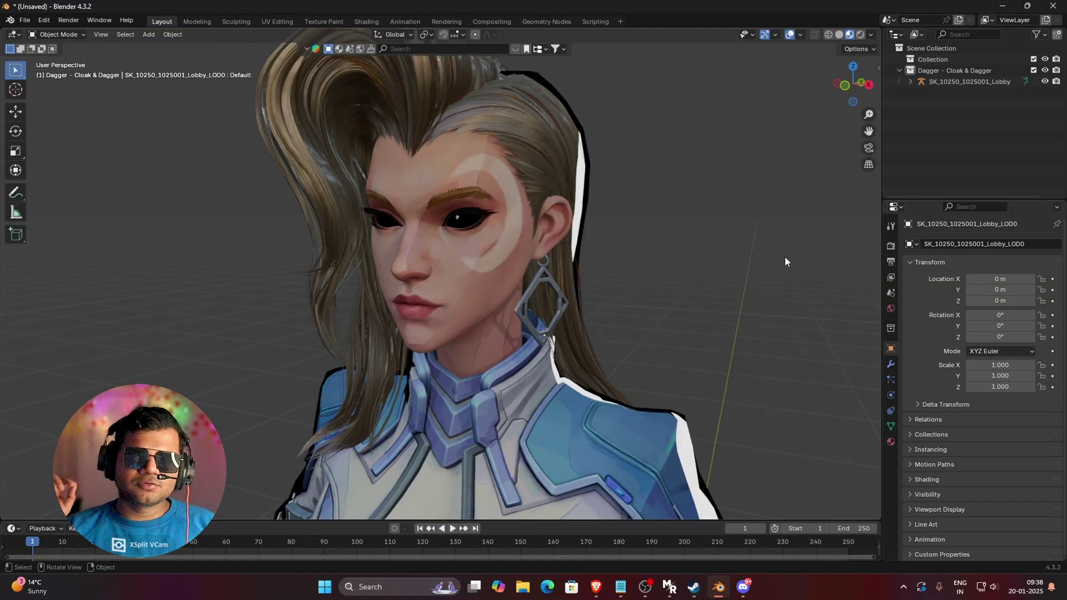
pyautogui.moveTo(525, 231); pyautogui.dragTo(500, 229, button='middle')
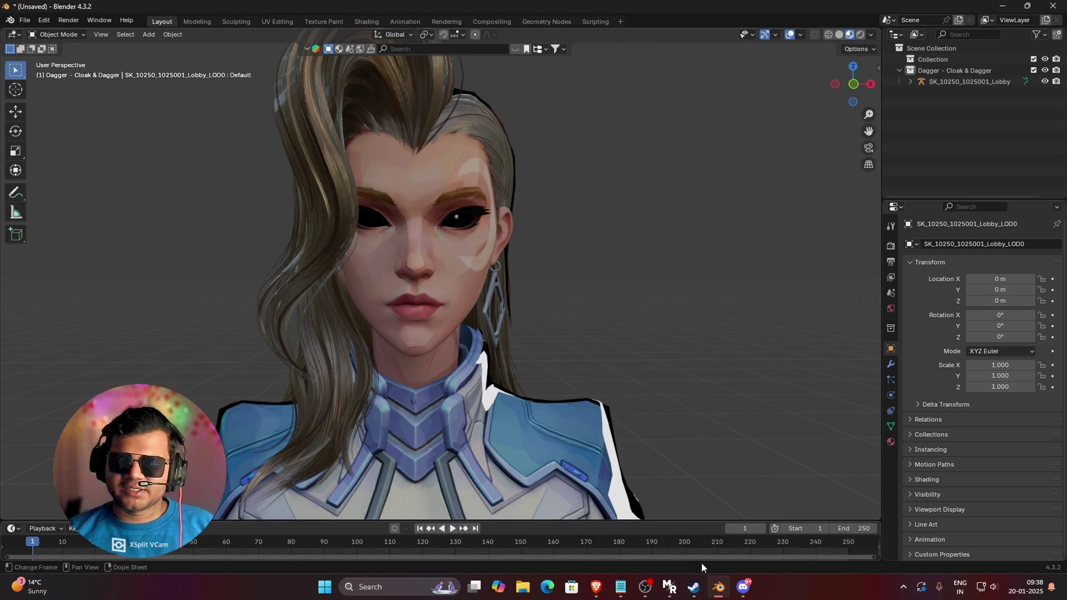
# Bring RivalsPorting forward and show its Blender extensions, with the 4.3 plugin at 0.1.1
pyautogui.click(671, 590)
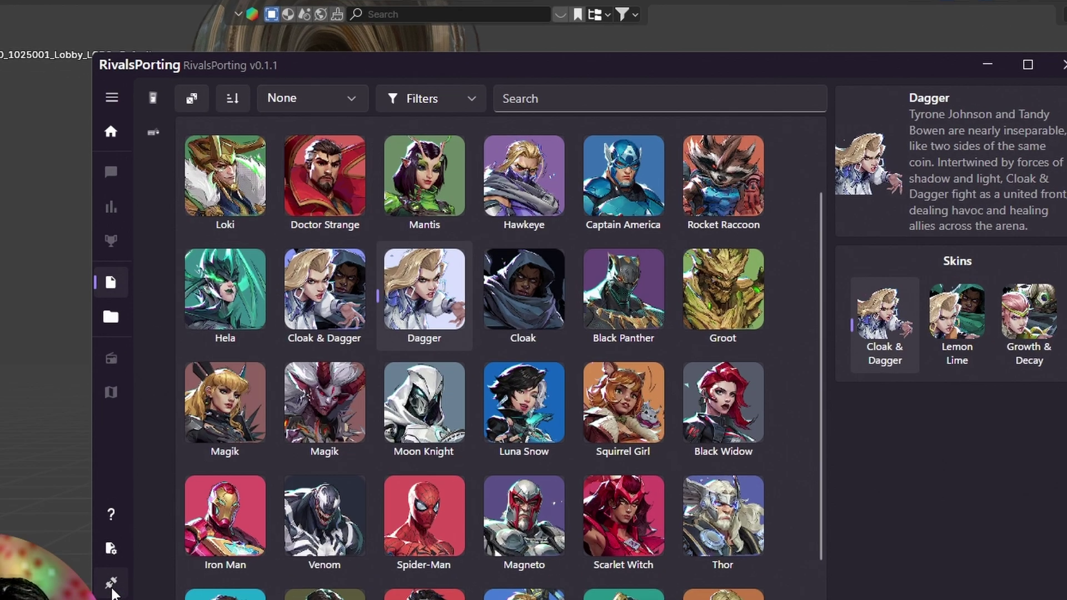
pyautogui.click(111, 584)
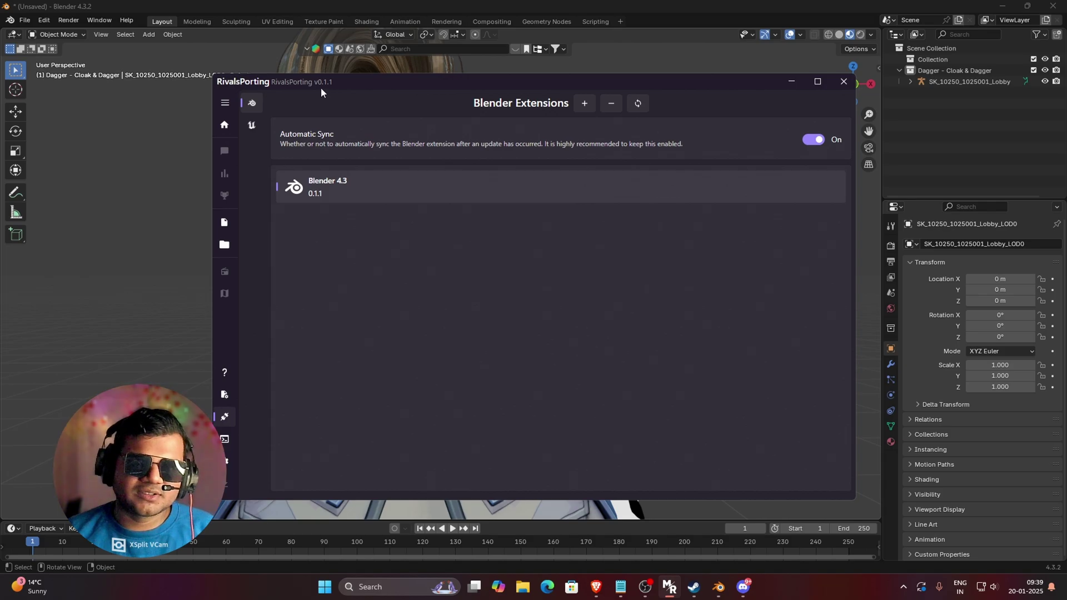
# Highlight the v0.1.2 Alpha release title in Discord, then select RivalsPorting in the Rivals Porting folder
pyautogui.click(745, 592)
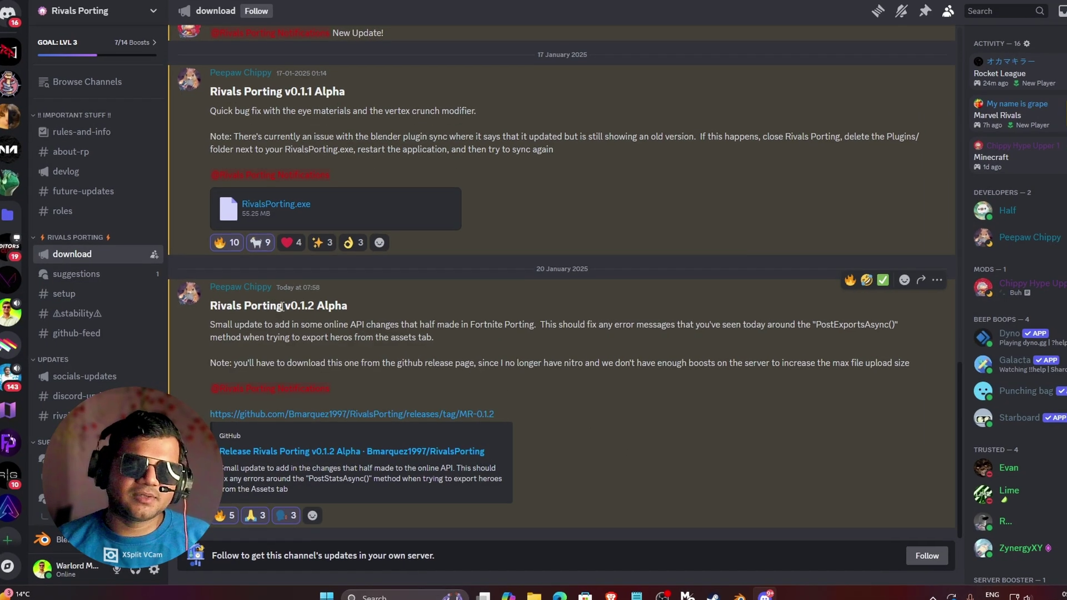
pyautogui.moveTo(285, 307); pyautogui.dragTo(345, 307)
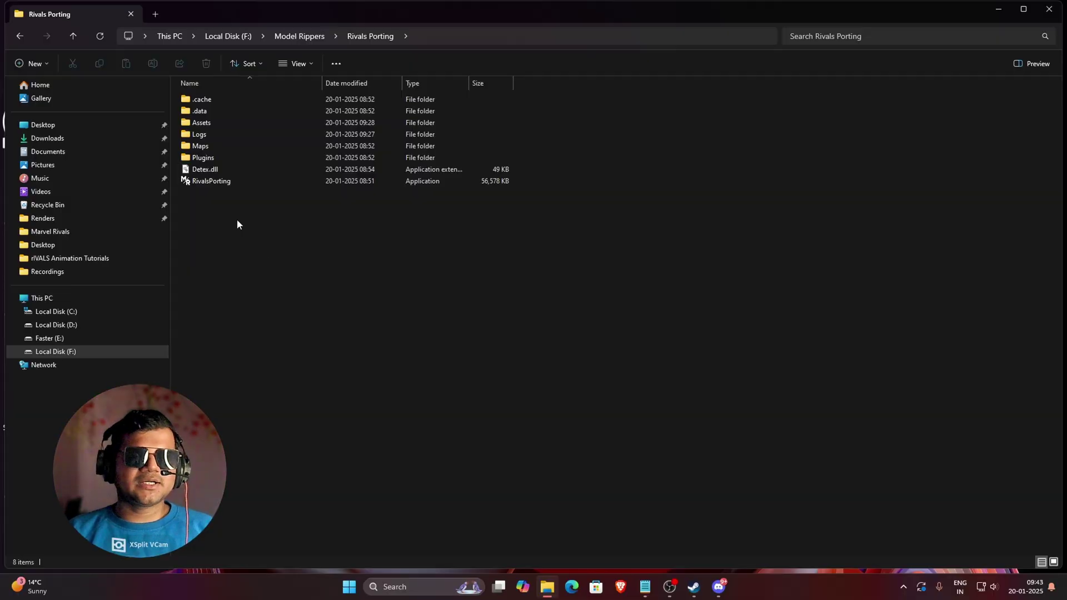
pyautogui.click(229, 181)
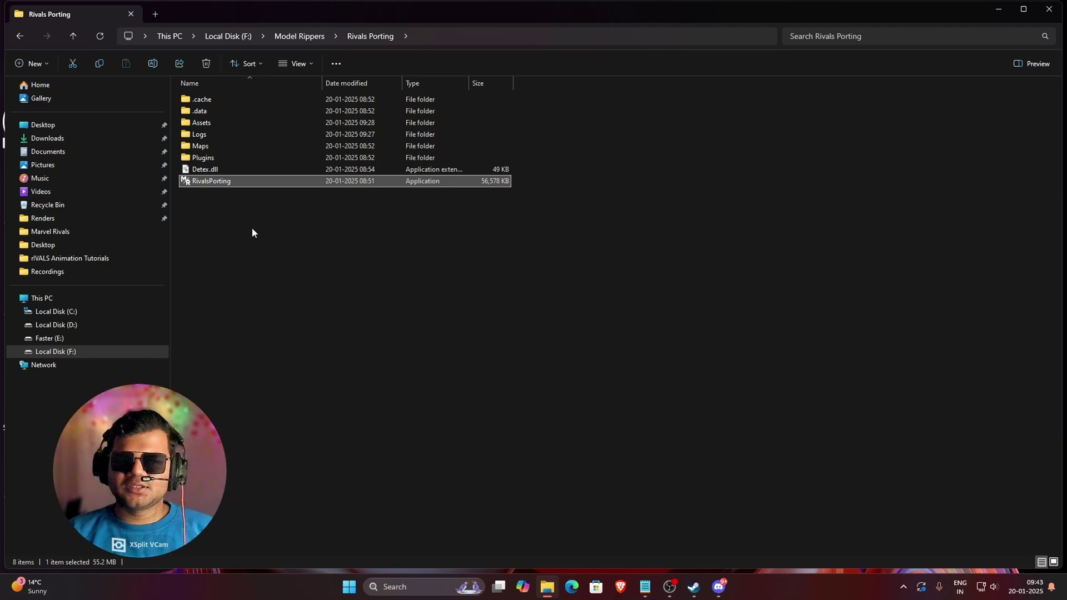
# Recycle all 376 items in the Rivals Porting folder and go back to Discord
pyautogui.click(245, 248)
pyautogui.moveTo(218, 265); pyautogui.dragTo(261, 103)
pyautogui.press('Delete')
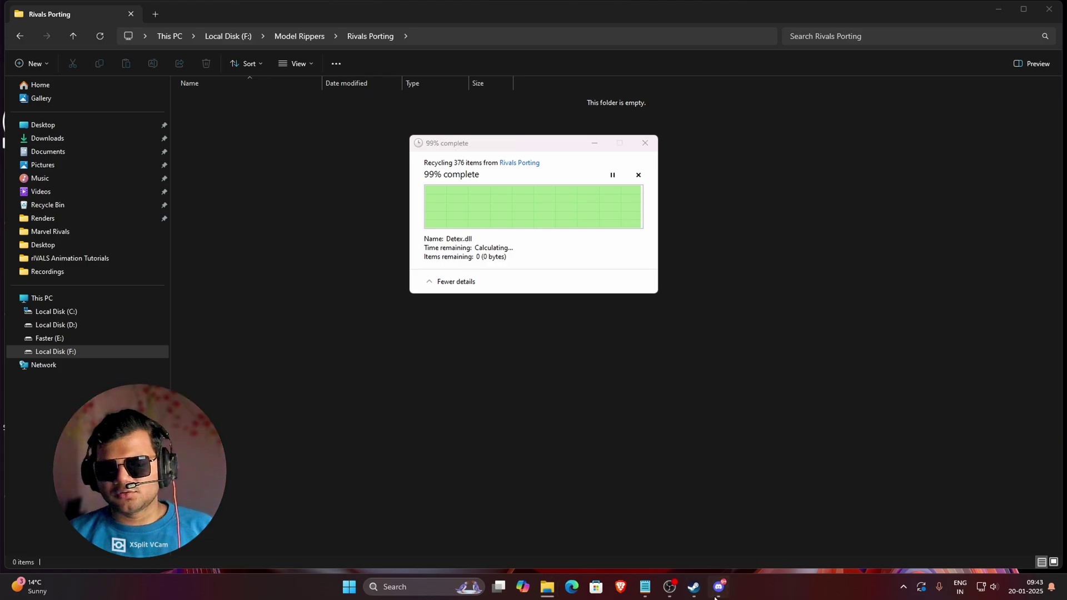
pyautogui.click(717, 588)
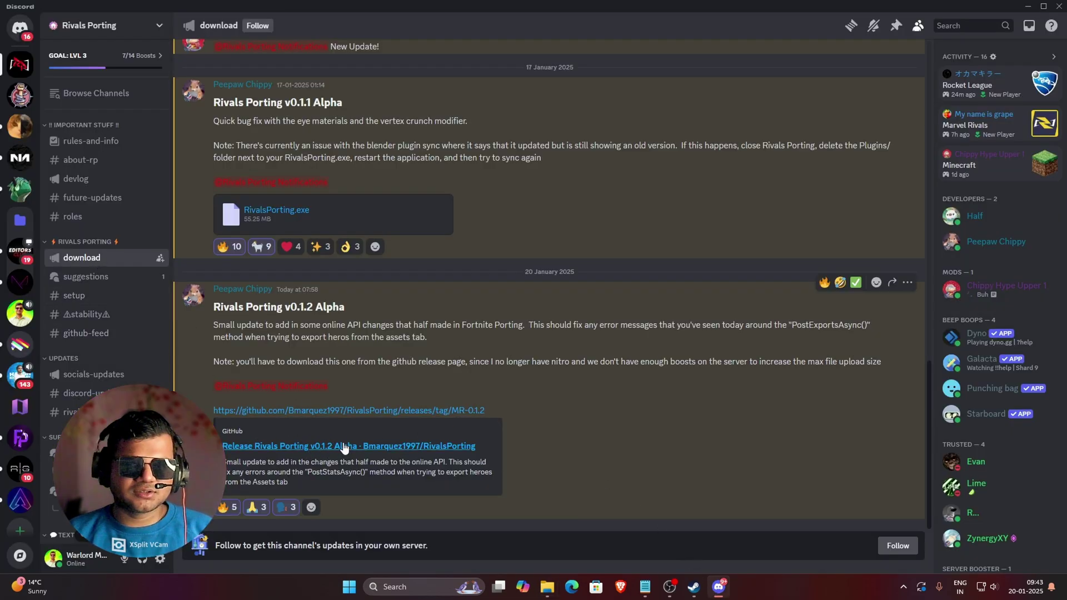
# Follow Discord's GitHub link and download RivalsPorting.exe from the v0.1.2 release assets
pyautogui.click(344, 446)
pyautogui.click(642, 361)
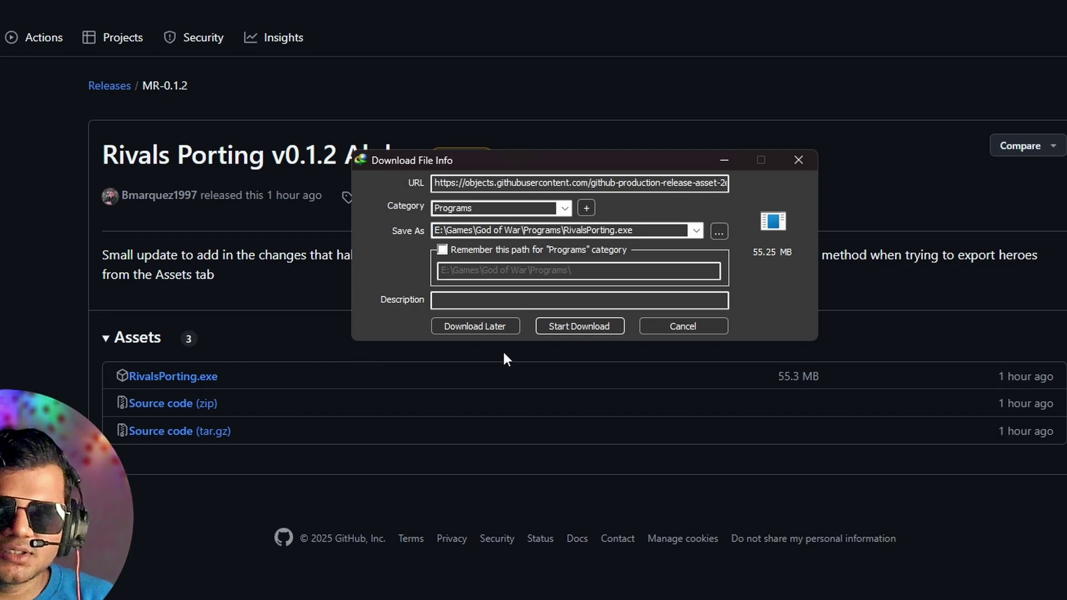
pyautogui.click(579, 327)
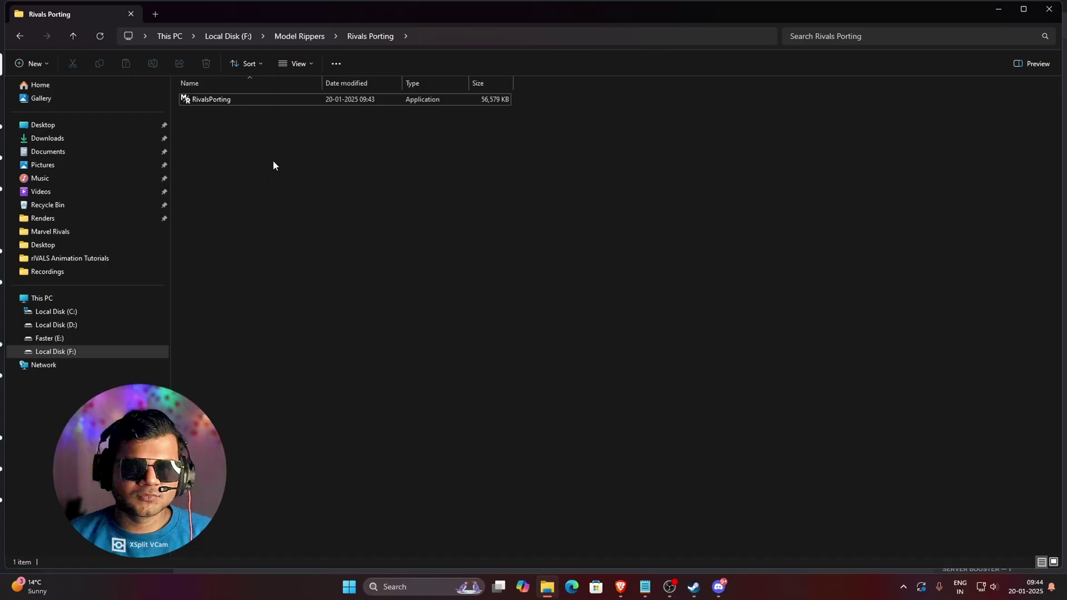
# Launch the downloaded RivalsPorting v0.1.2 and remove its Blender 4.3 extension entry
pyautogui.click(225, 100)
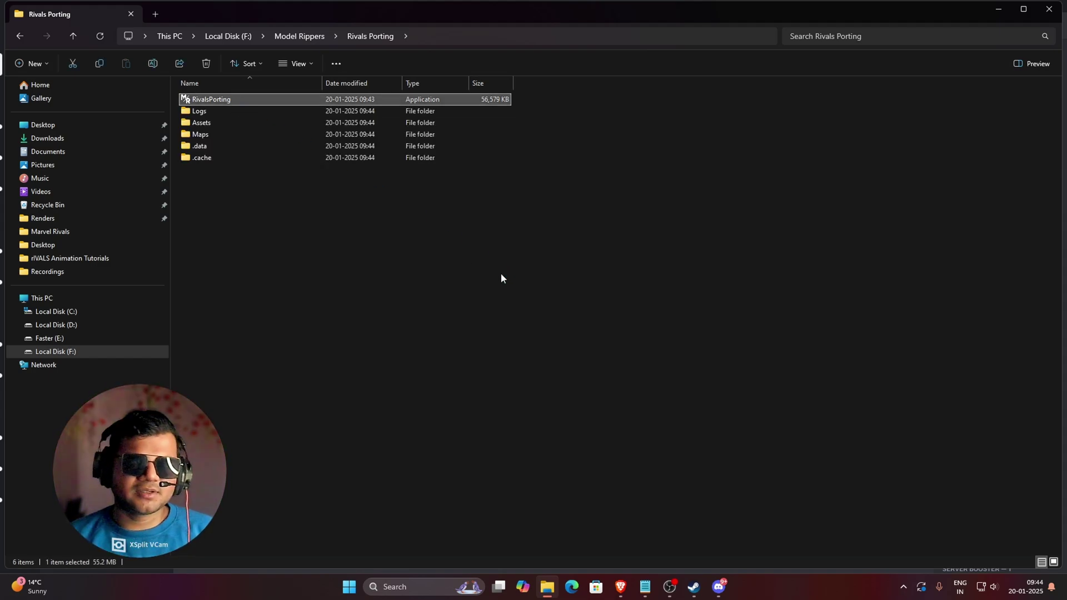
pyautogui.doubleClick(216, 100)
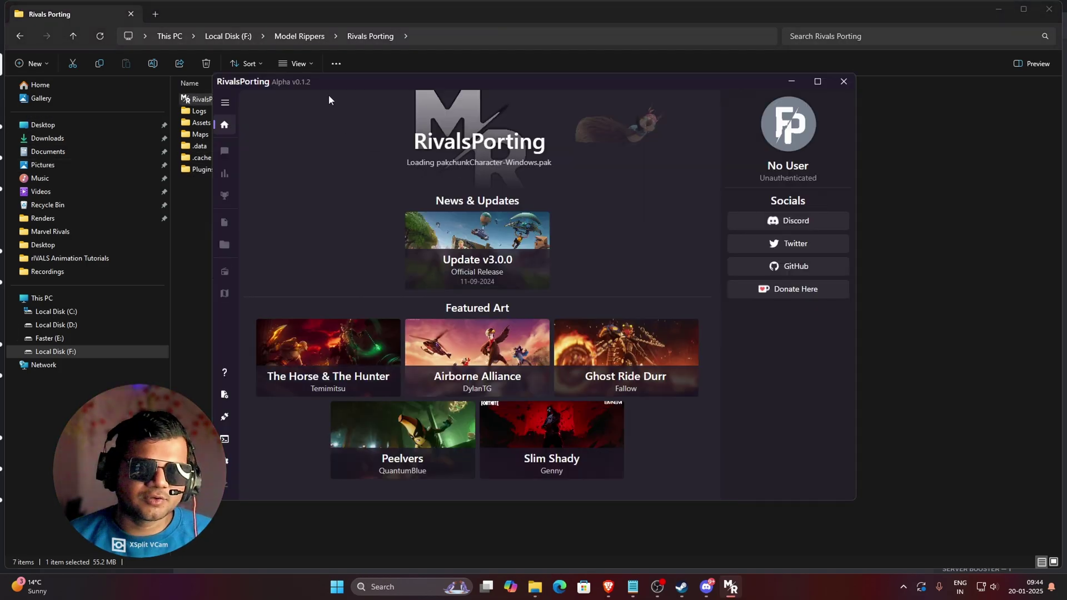
pyautogui.click(225, 418)
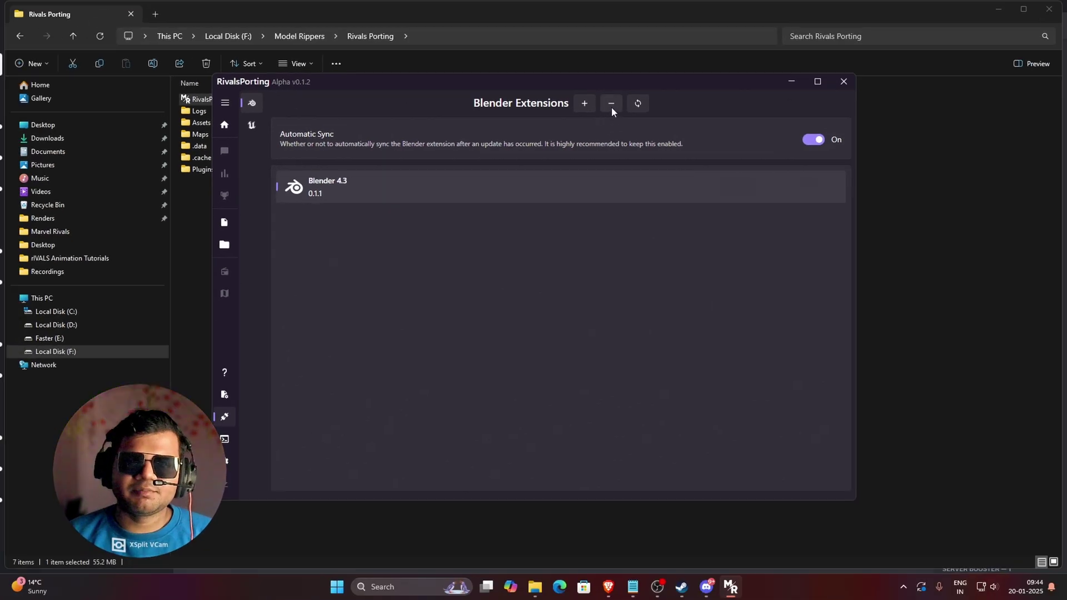
pyautogui.click(612, 106)
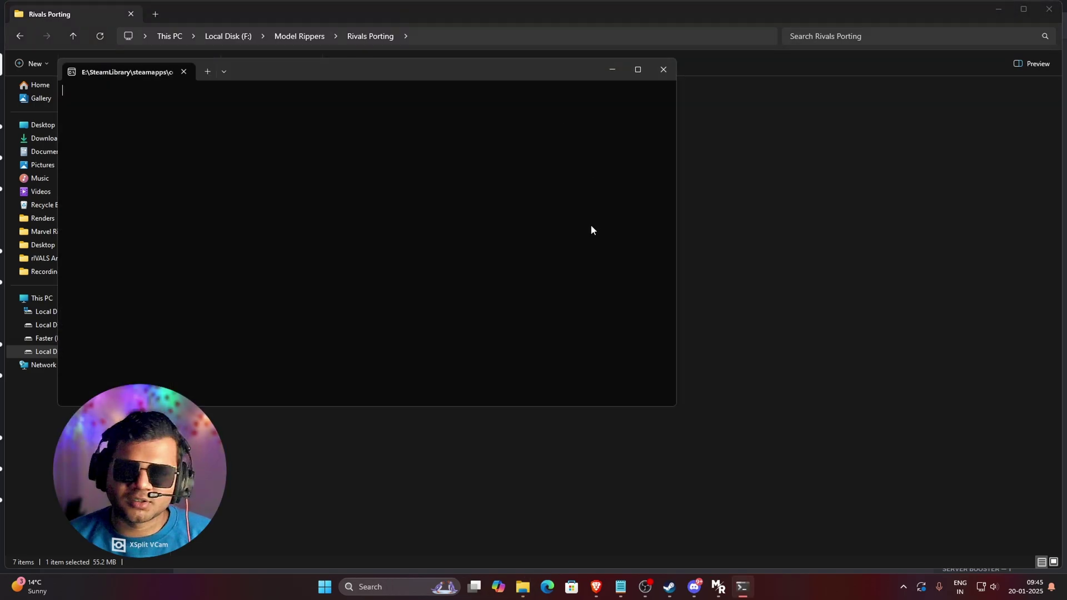
# Close the console and register the Blender executable as a new installation in RivalsPorting
pyautogui.click(663, 70)
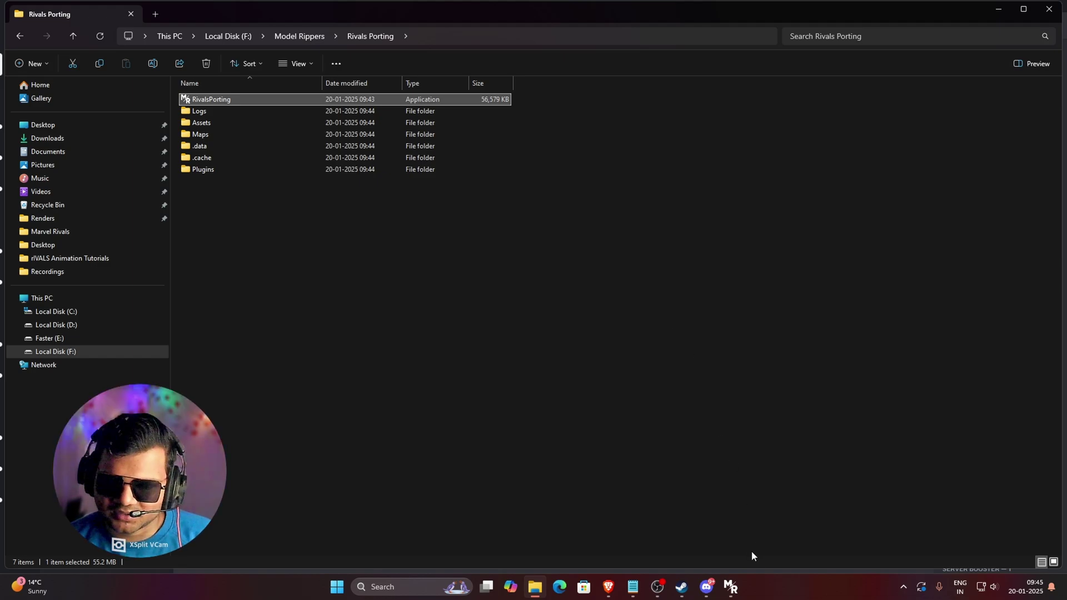
pyautogui.click(730, 587)
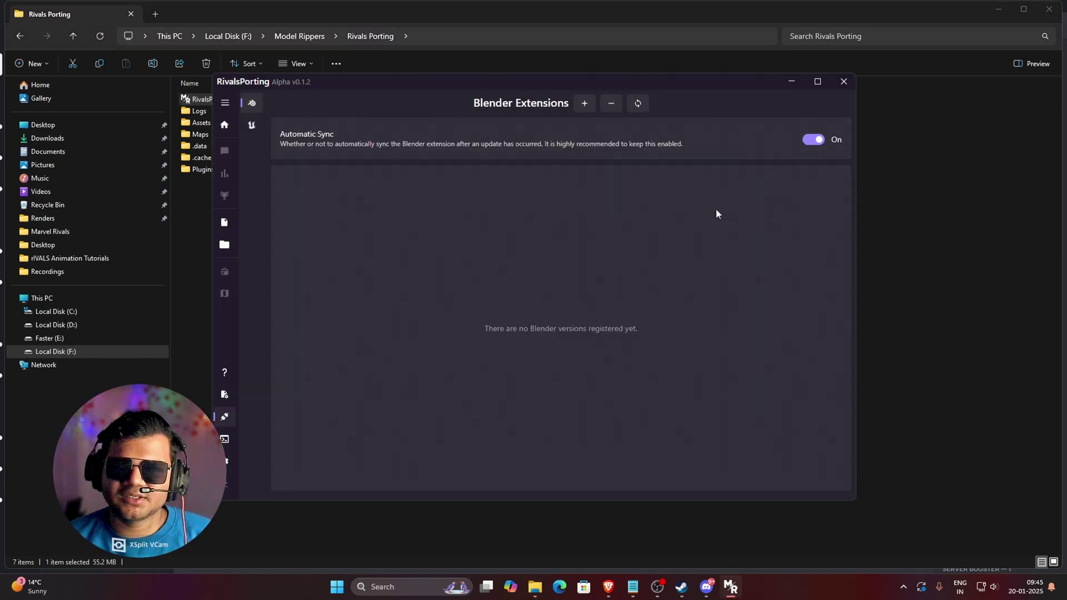
pyautogui.click(584, 108)
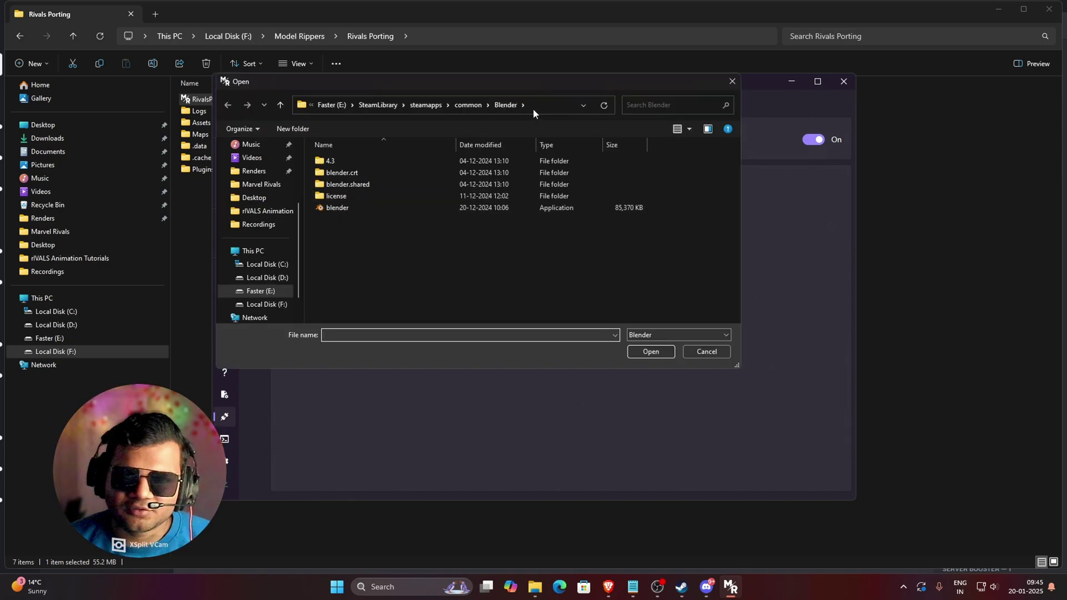
pyautogui.click(346, 208)
pyautogui.click(656, 353)
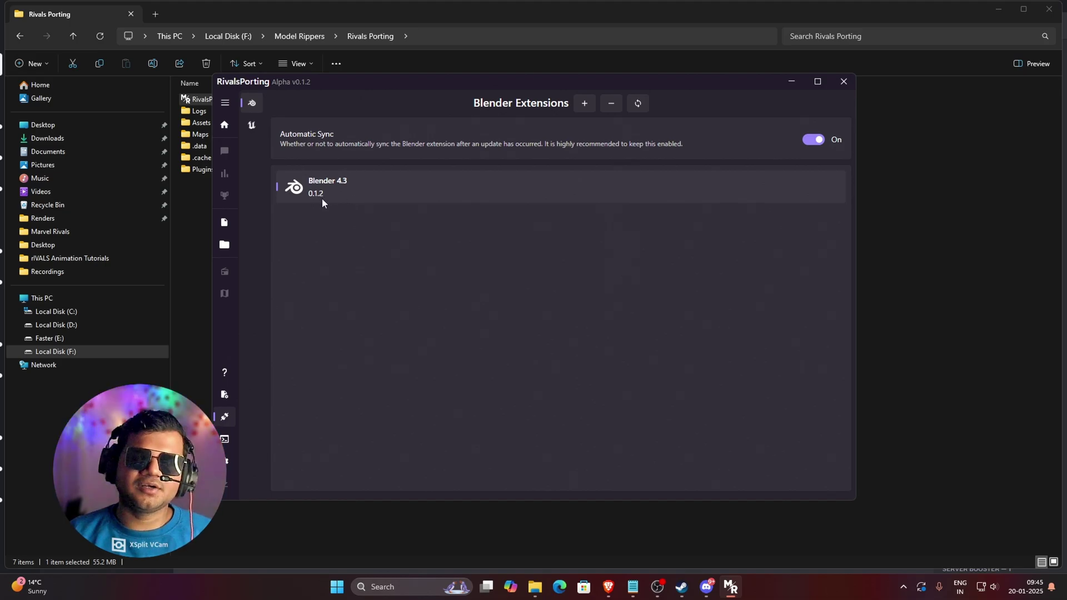
# Open the character asset browser and scroll down through the characters
pyautogui.click(224, 223)
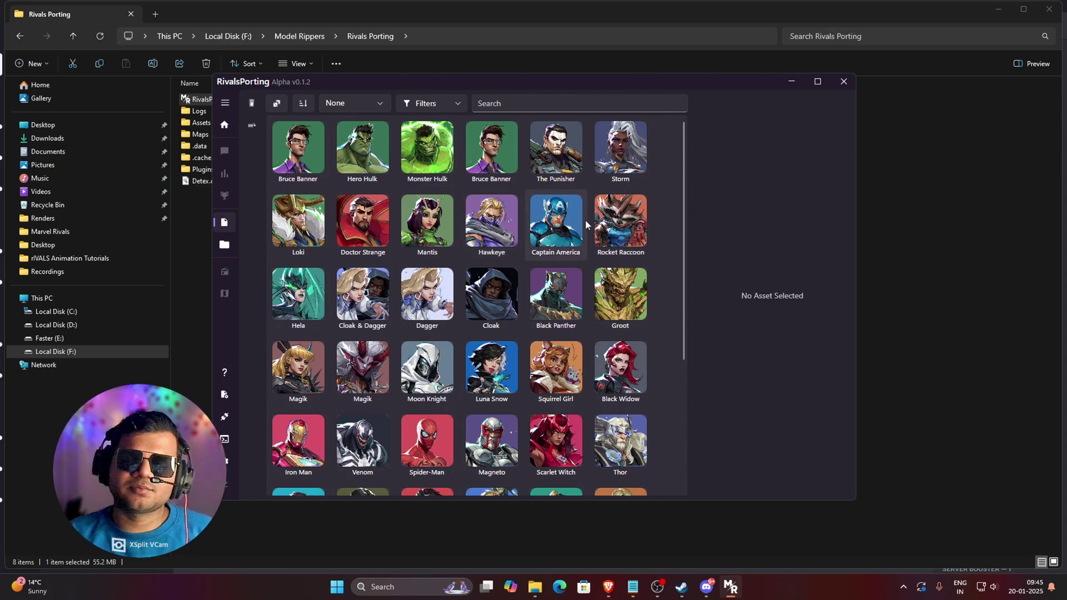
pyautogui.scroll(-1, 585, 219)
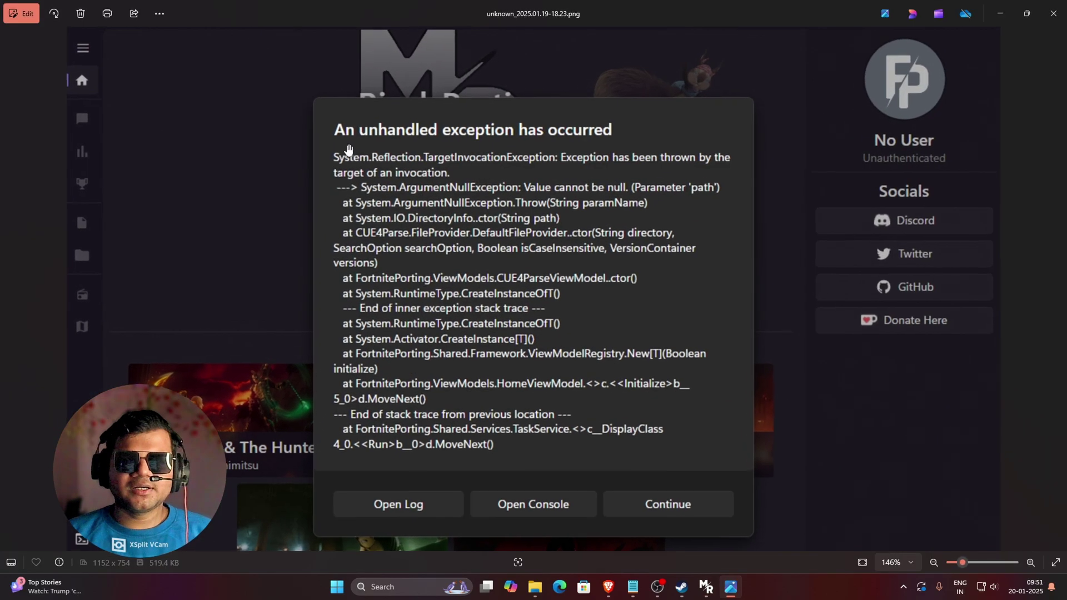
pyautogui.scroll(-2, 535, 161)
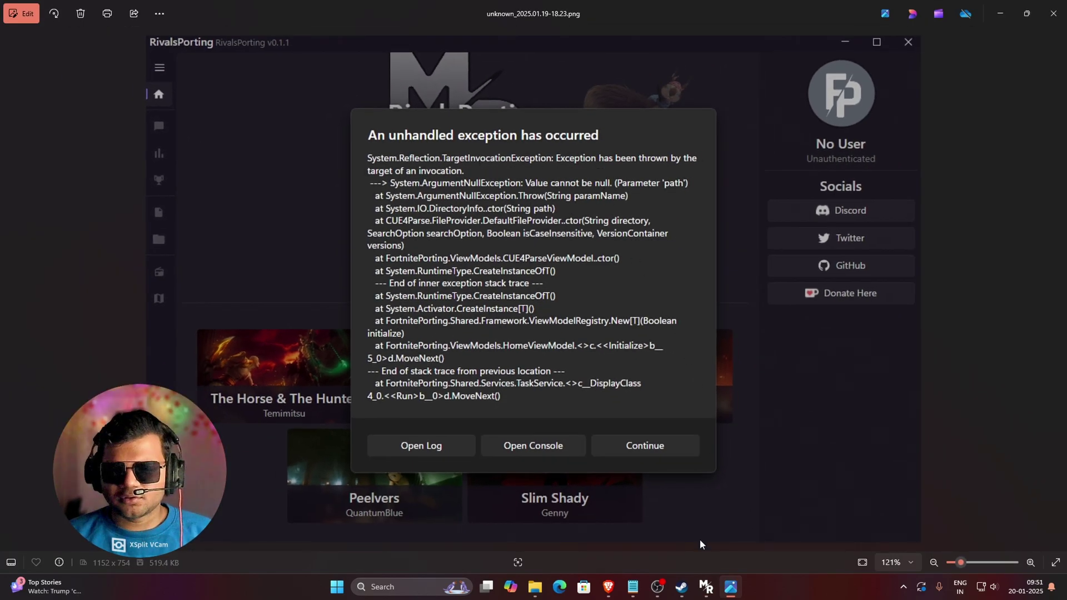
# Open RivalsPorting's Installation settings, where the Archive Directory lacks valid game files
pyautogui.click(706, 587)
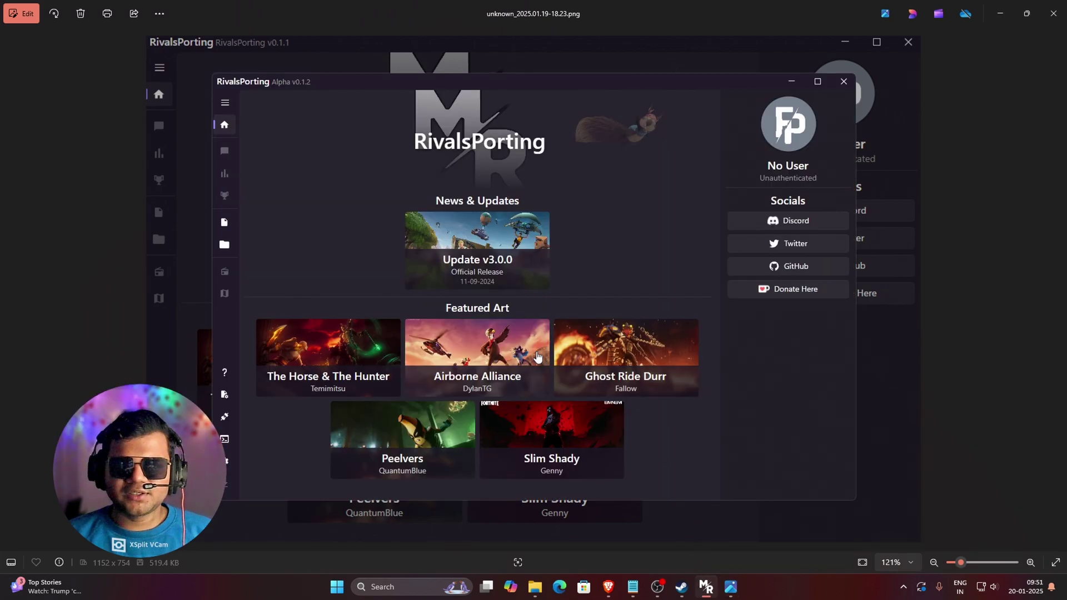
pyautogui.click(225, 222)
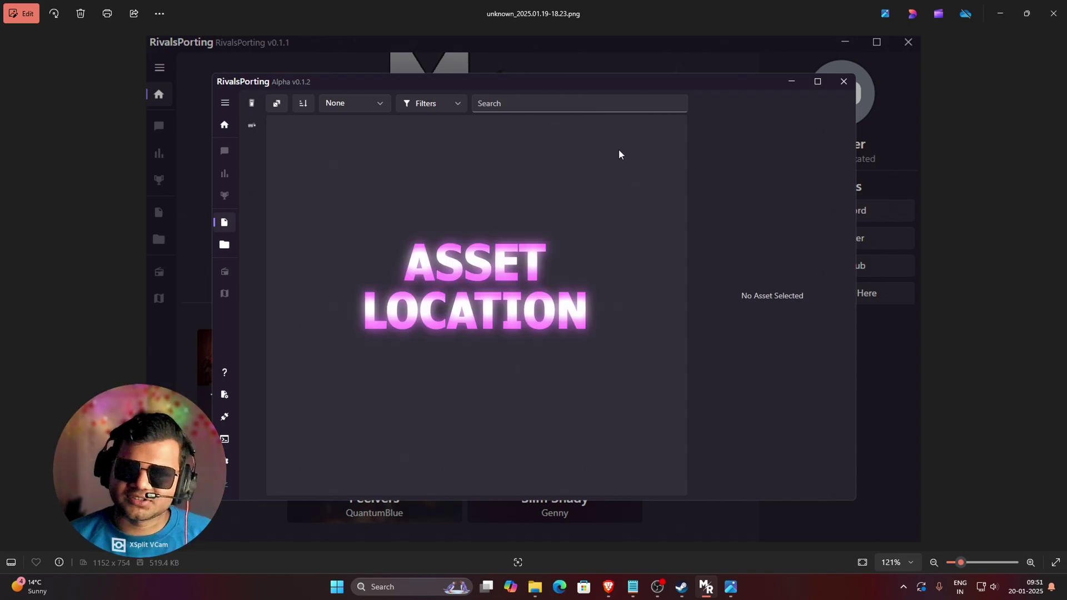
pyautogui.click(225, 461)
pyautogui.click(278, 105)
pyautogui.click(281, 125)
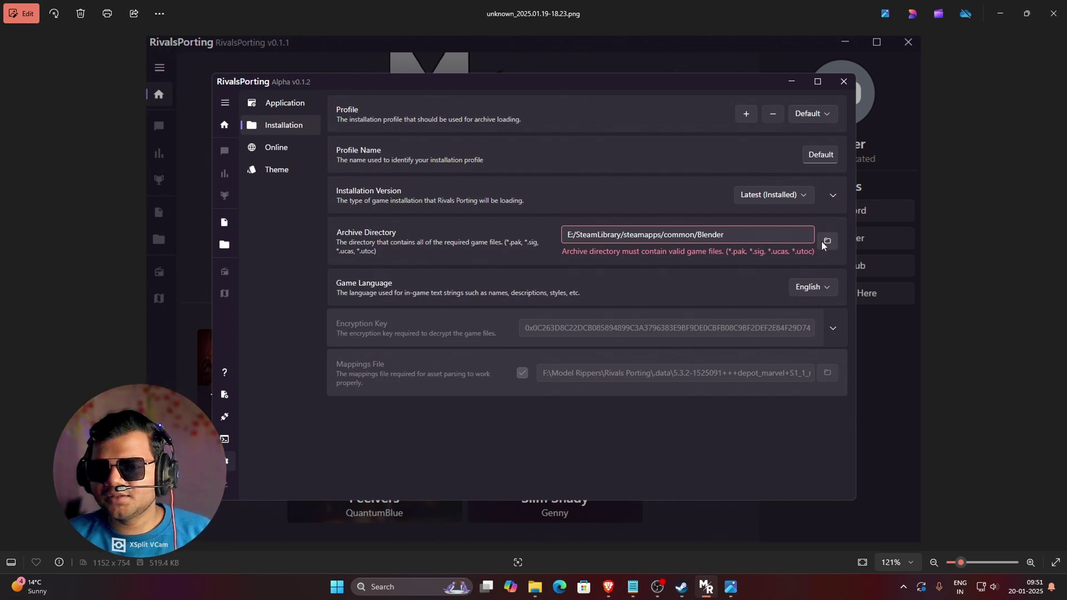
# Open the Steam game library from Steam's system tray menu
pyautogui.click(904, 587)
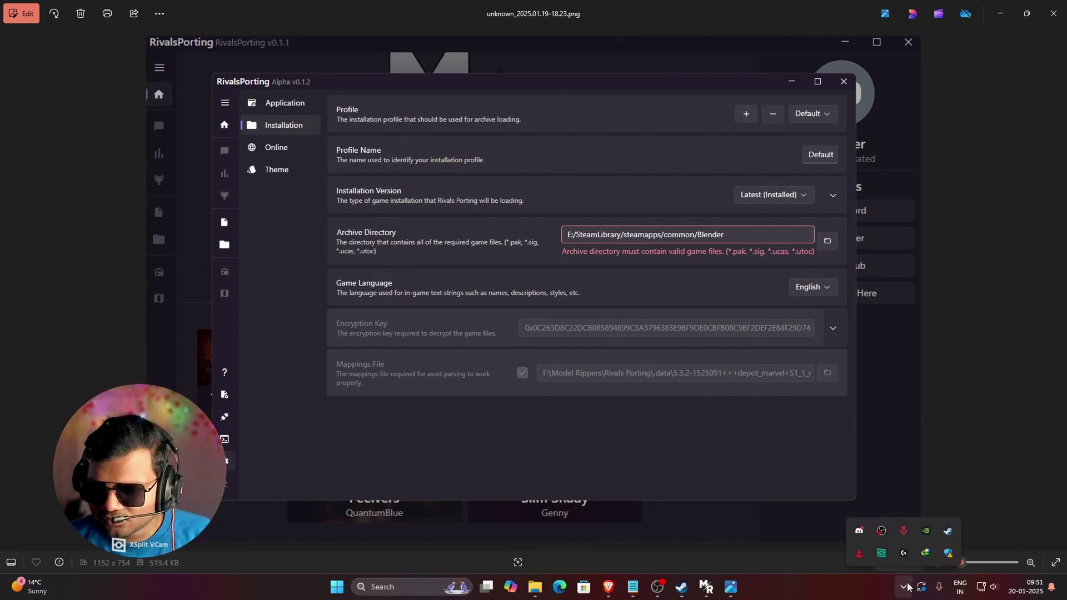
pyautogui.rightClick(947, 535)
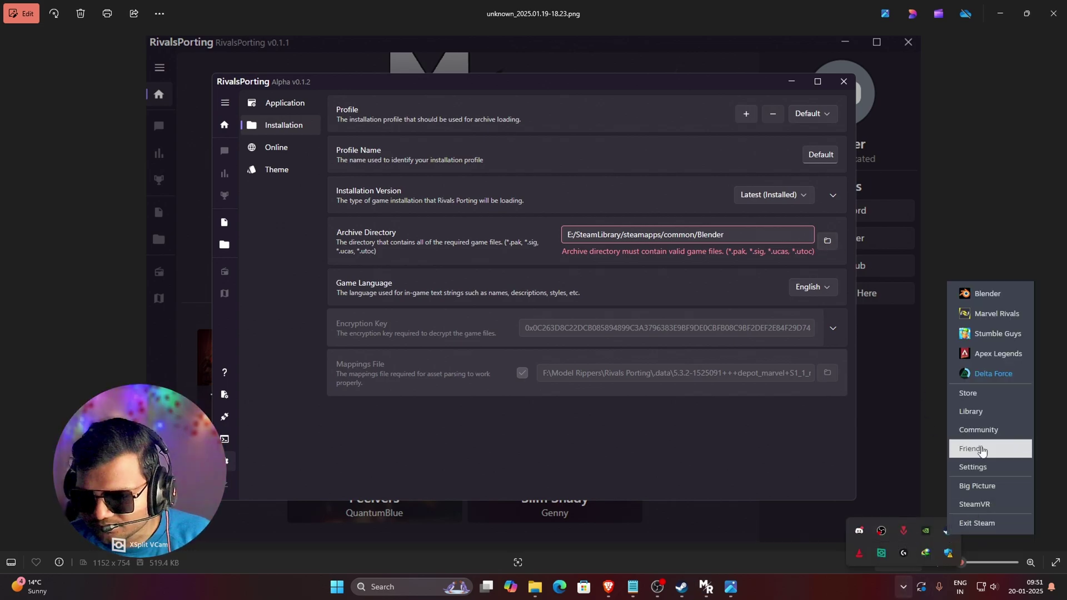
pyautogui.click(989, 416)
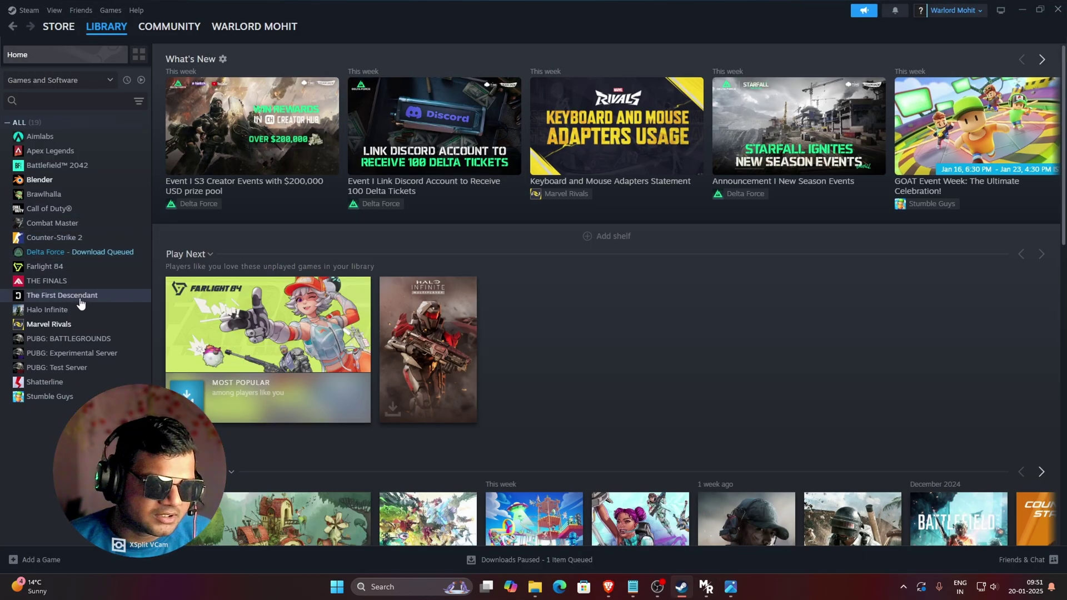
# Open Marvel Rivals' local install folder through its Manage > Browse local files option
pyautogui.click(68, 326)
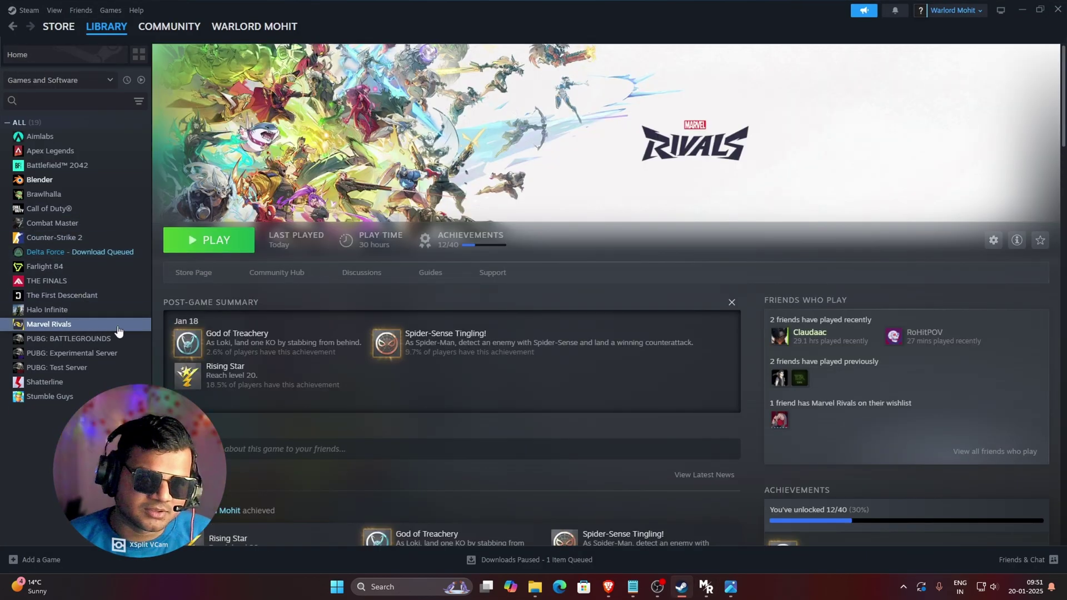
pyautogui.click(994, 240)
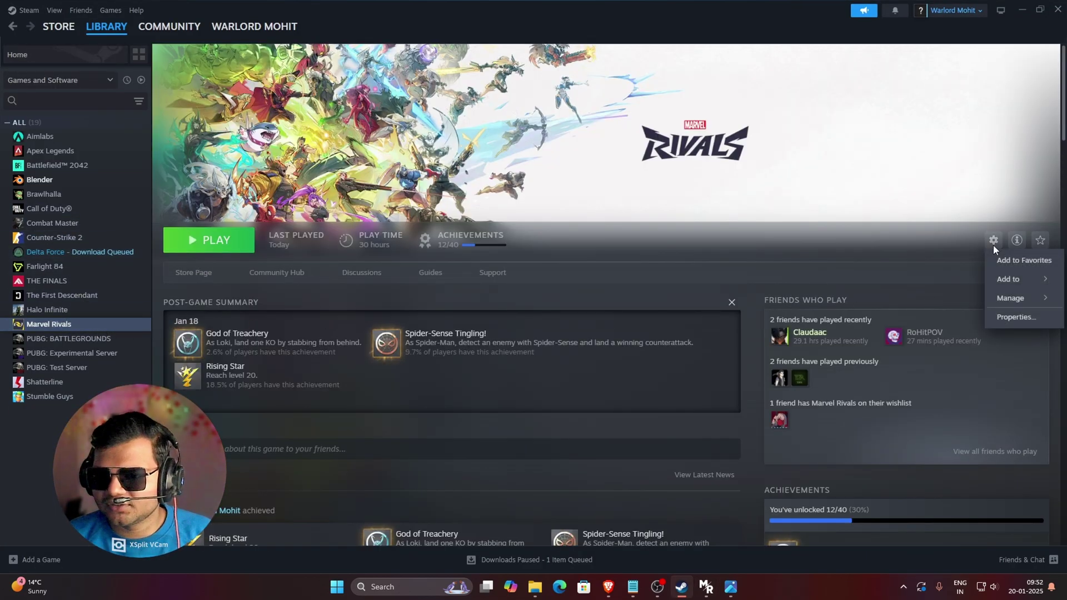
pyautogui.moveTo(1022, 299)
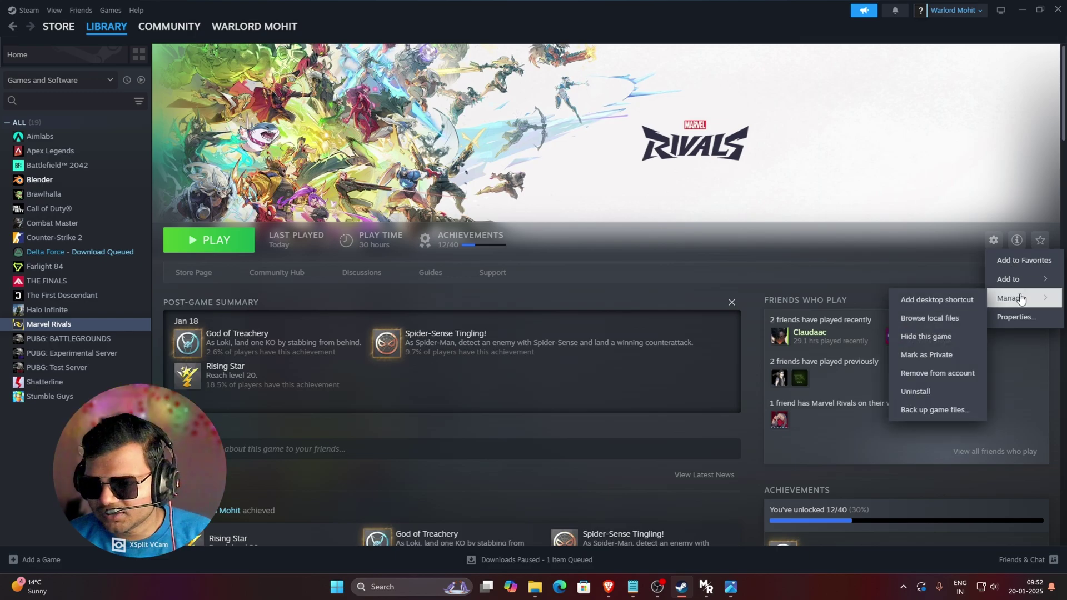
pyautogui.click(929, 318)
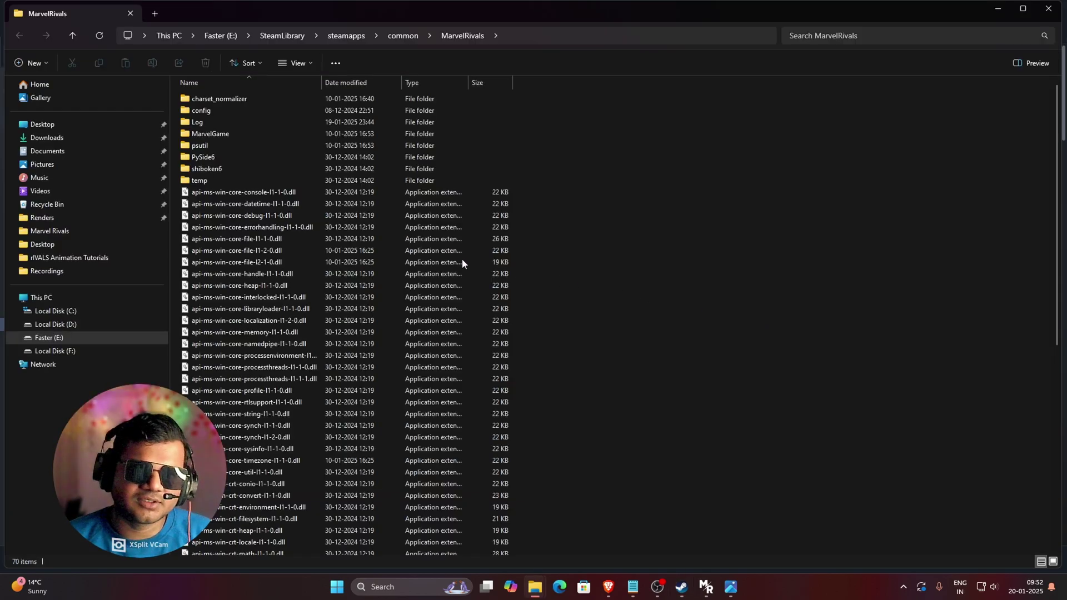
# Copy the path of MarvelGame\Marvel\Content\Paks and return to RivalsPorting
pyautogui.click(229, 136)
pyautogui.doubleClick(228, 136)
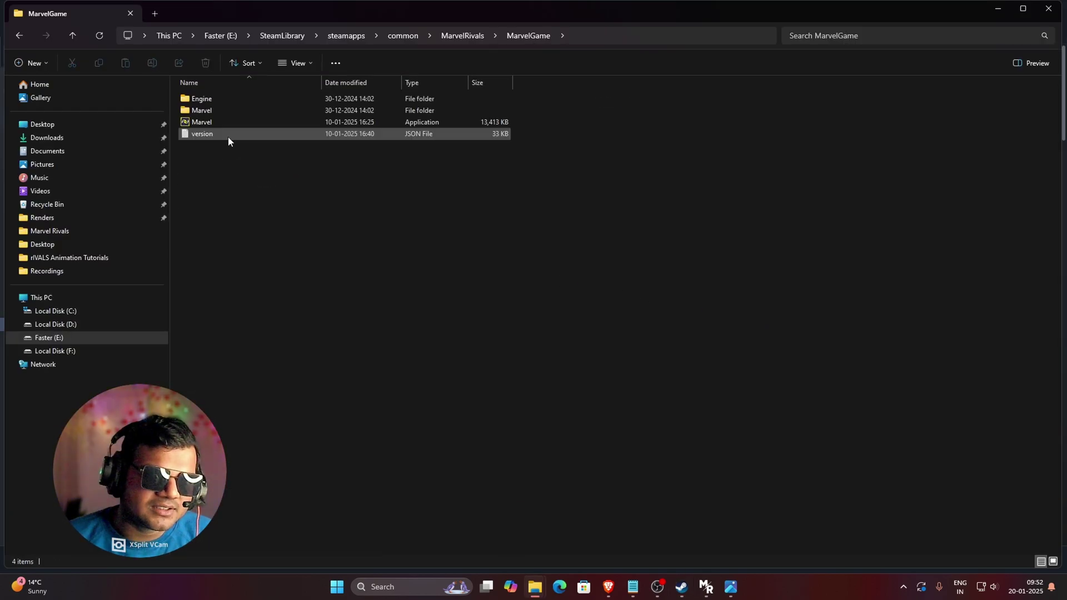
pyautogui.doubleClick(202, 110)
pyautogui.doubleClick(219, 111)
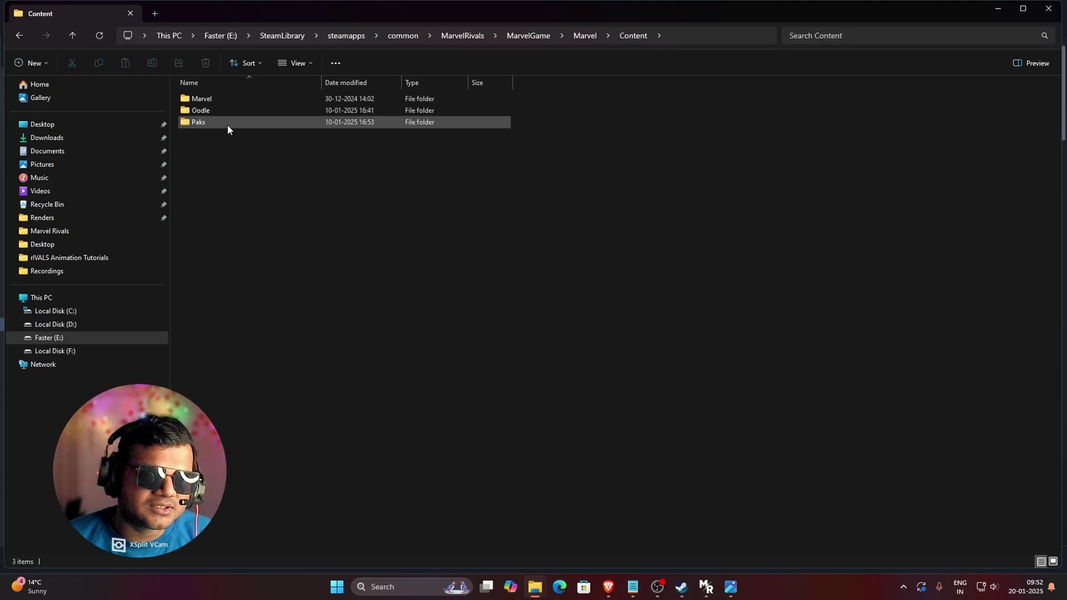
pyautogui.doubleClick(222, 123)
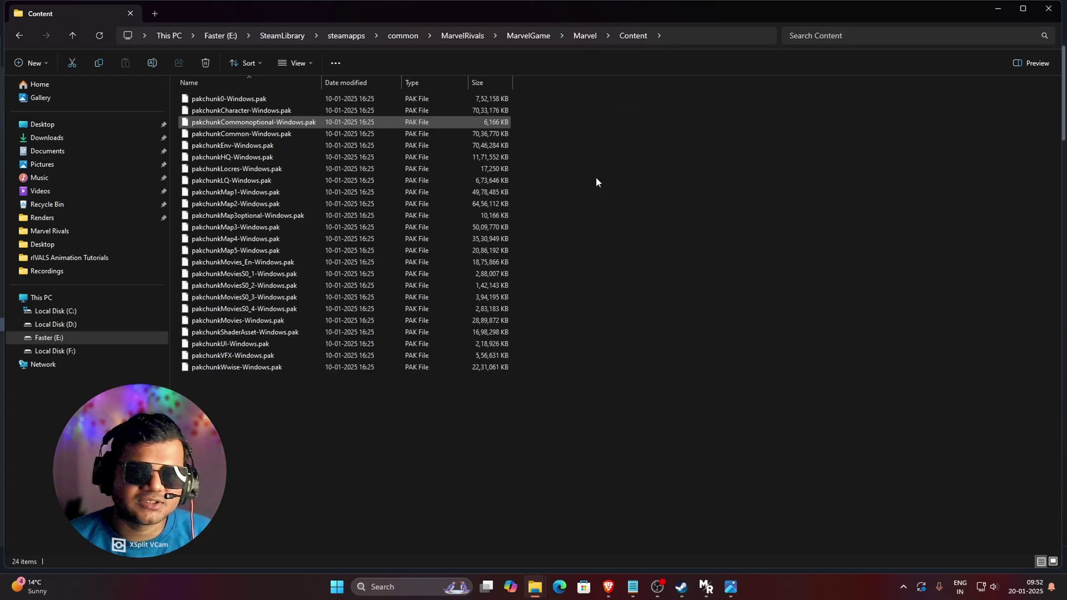
pyautogui.click(716, 34)
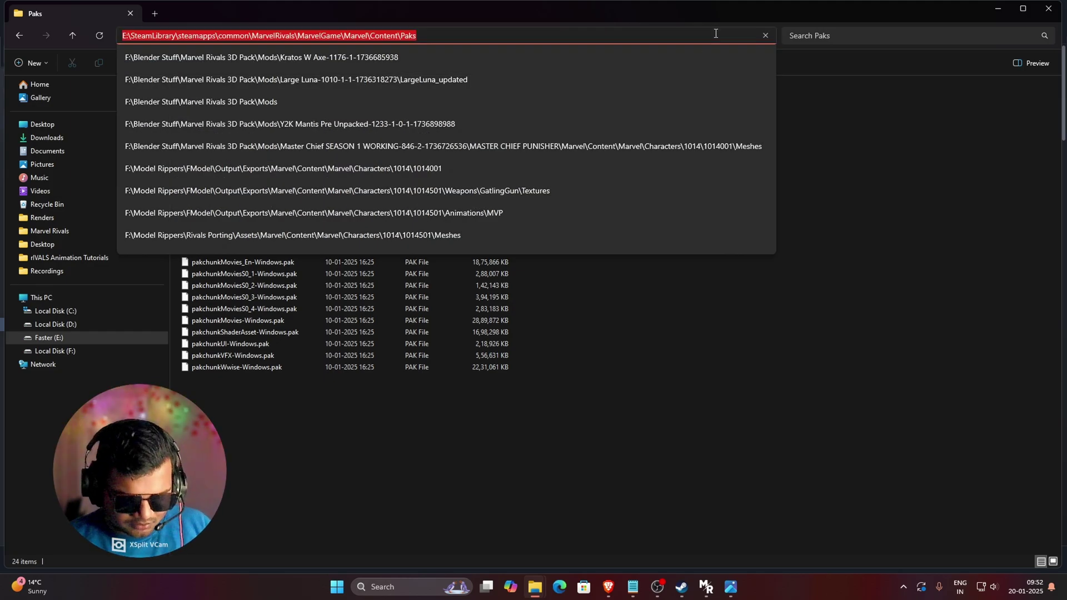
pyautogui.hotkey('ctrl', 'c')
pyautogui.click(706, 587)
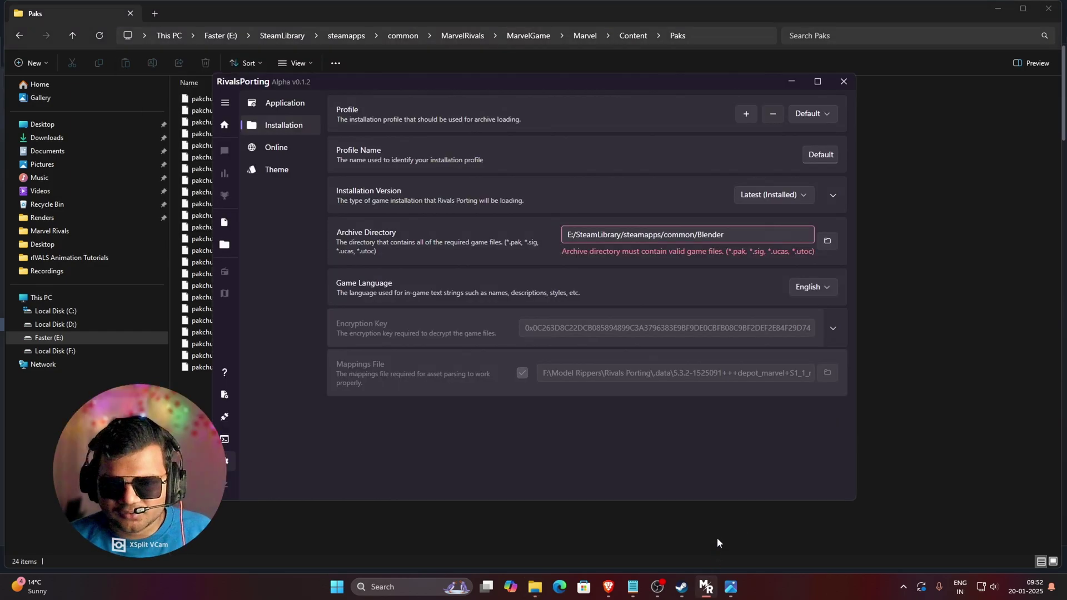
# Point the Archive Directory to Marvel Rivals' Content/Paks folder, then close RivalsPorting to restart it
pyautogui.click(827, 240)
pyautogui.click(545, 105)
pyautogui.hotkey('ctrl', 'v')
pyautogui.press('Return')
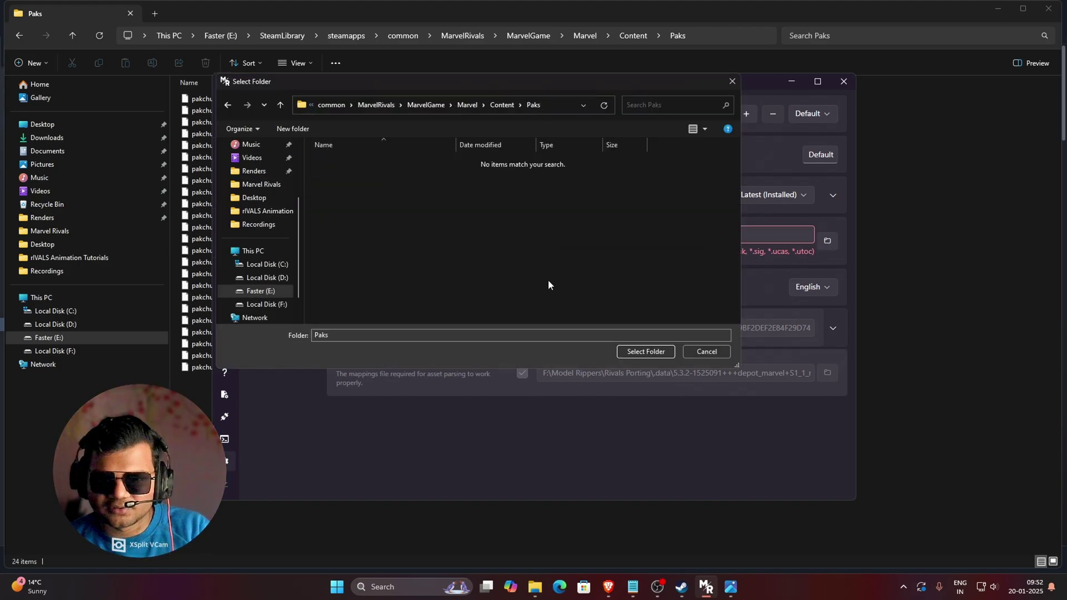
pyautogui.click(651, 352)
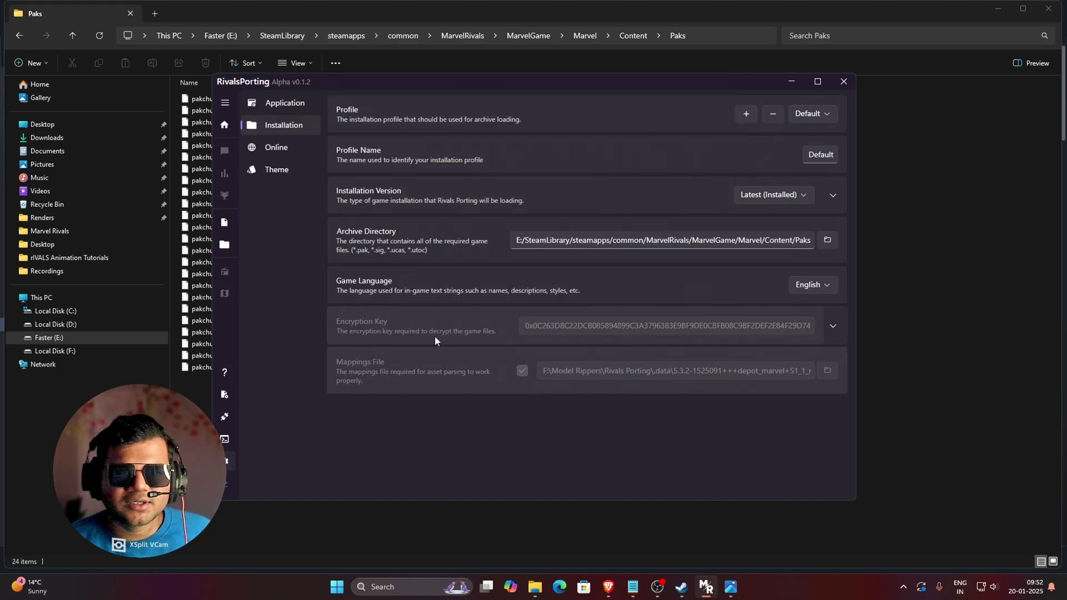
pyautogui.click(225, 223)
pyautogui.click(838, 83)
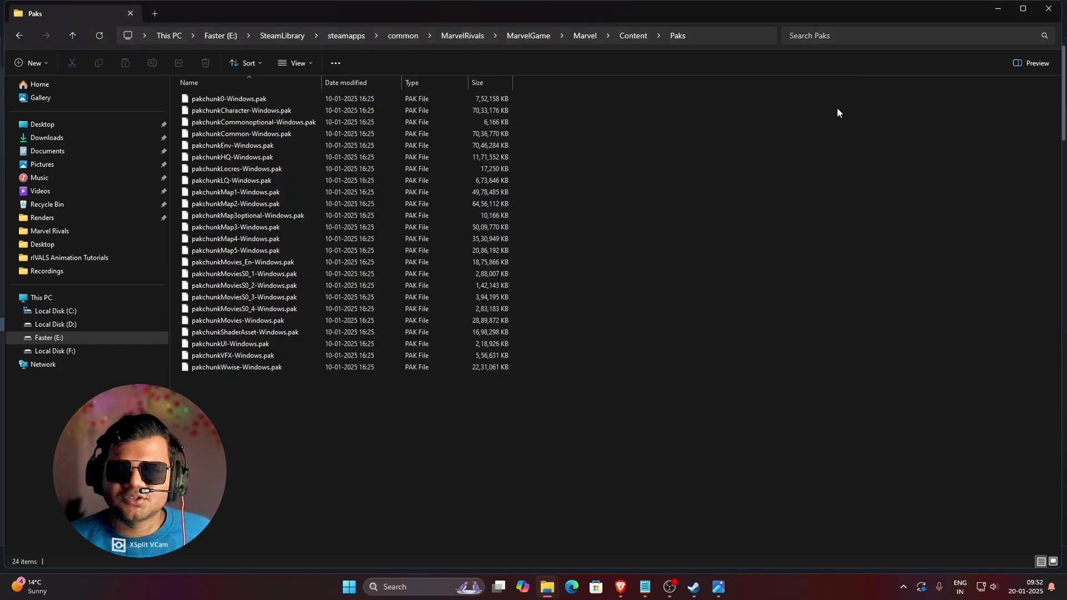
# Relaunch RivalsPorting from Start and browse the asset list of Marvel Rivals heroes
pyautogui.click(349, 587)
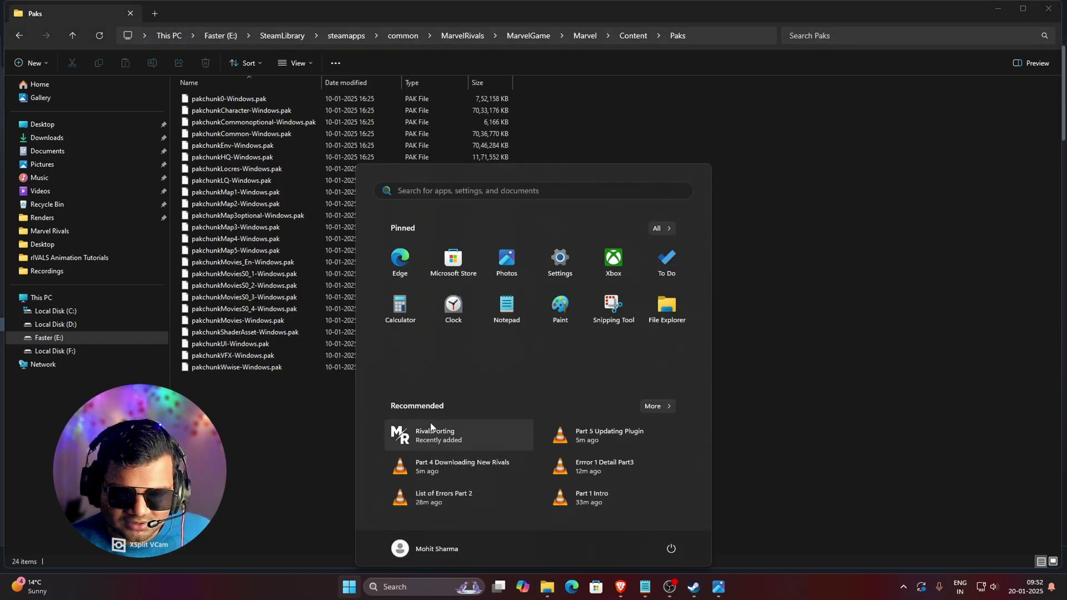
pyautogui.click(401, 435)
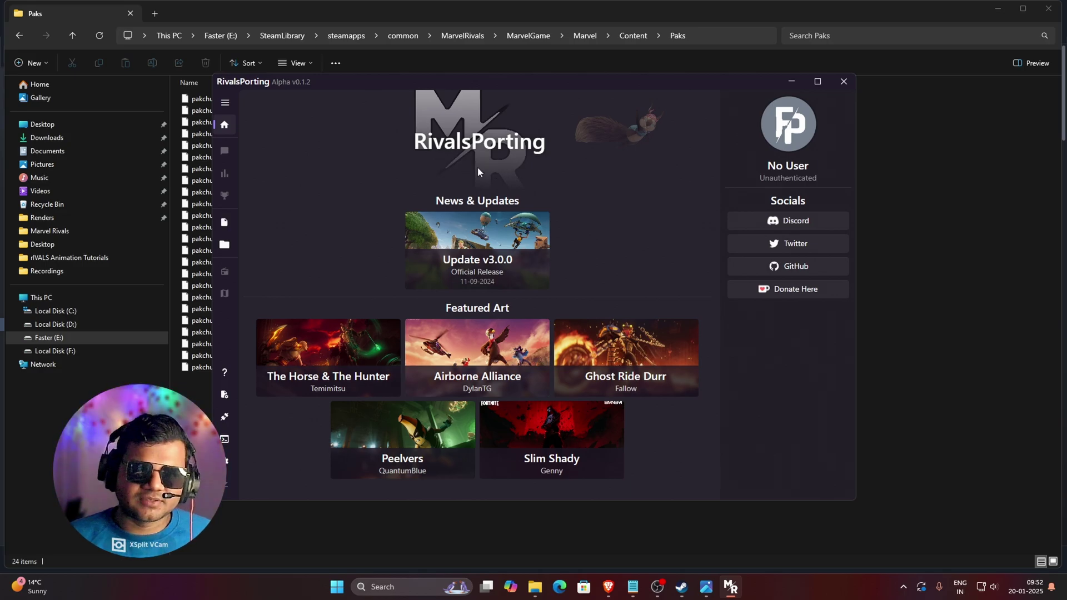
pyautogui.click(225, 223)
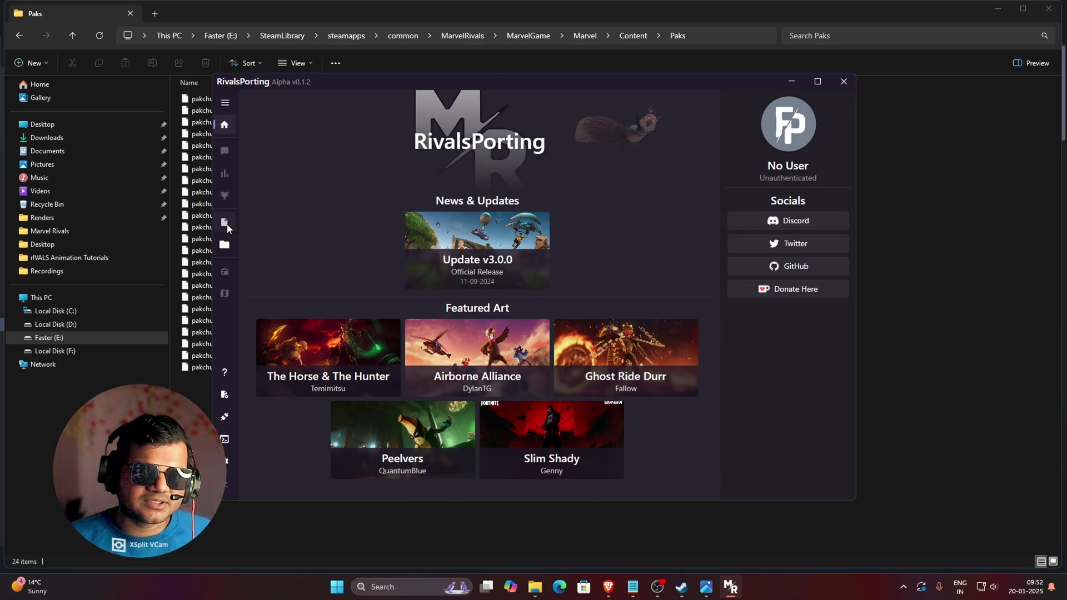
pyautogui.scroll(-2, 662, 224)
pyautogui.scroll(2, 661, 228)
pyautogui.scroll(-5, 662, 245)
pyautogui.scroll(5, 658, 278)
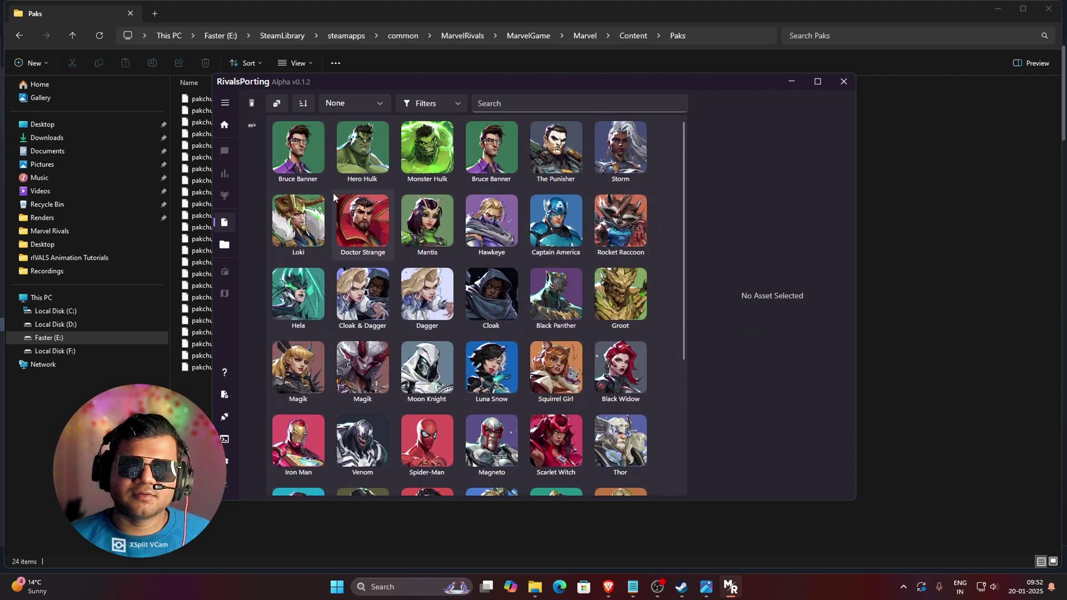
# Browse the character grid, select Luna Snow's default skin and export it to Blender
pyautogui.scroll(-2, 627, 380)
pyautogui.scroll(-2, 627, 380)
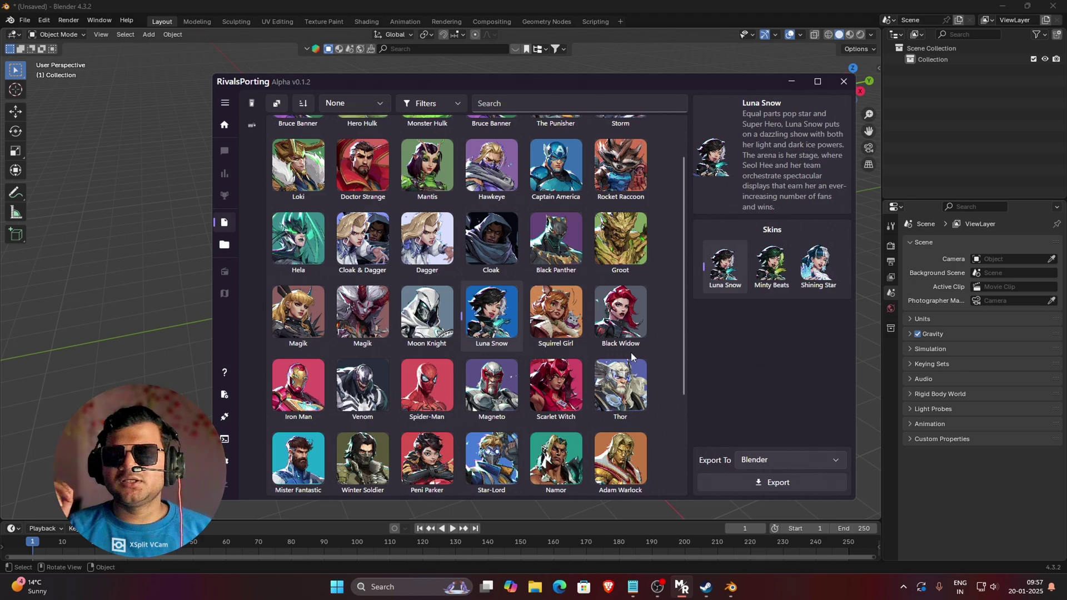
pyautogui.scroll(1, 632, 352)
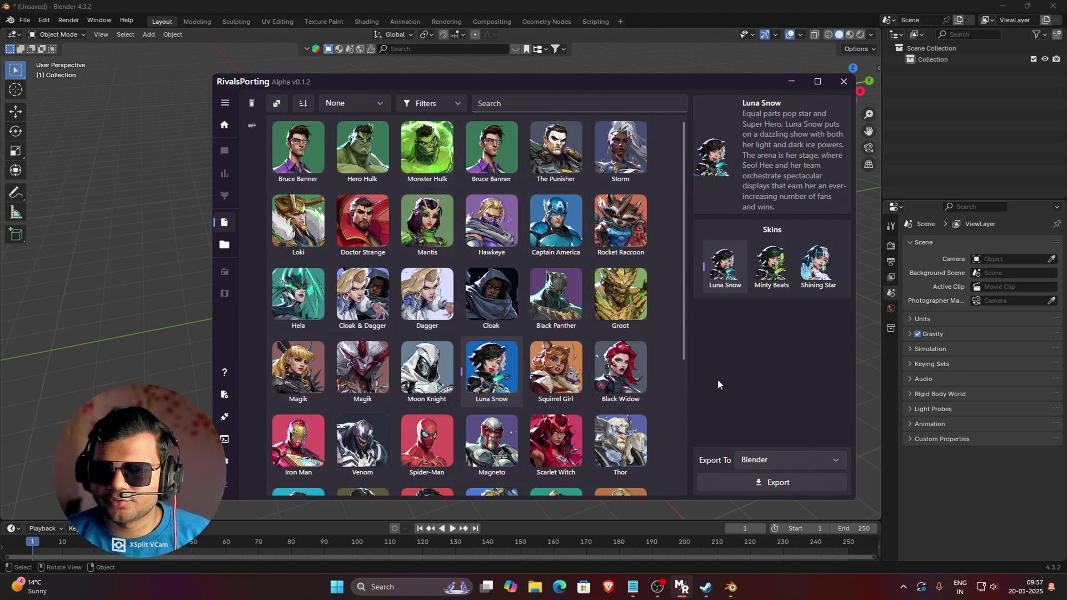
pyautogui.scroll(-4, 592, 361)
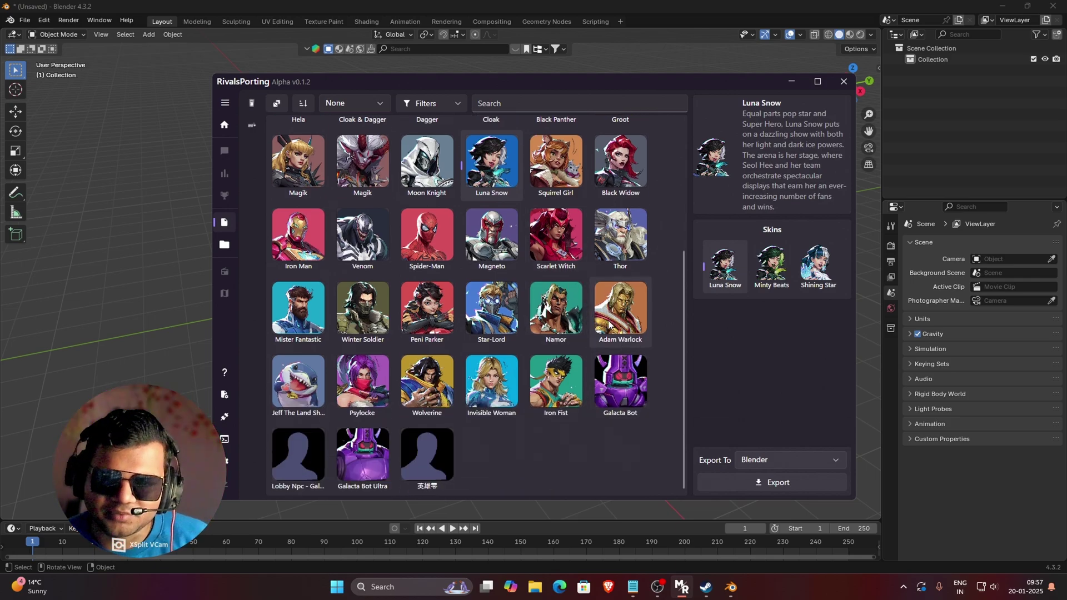
pyautogui.click(616, 311)
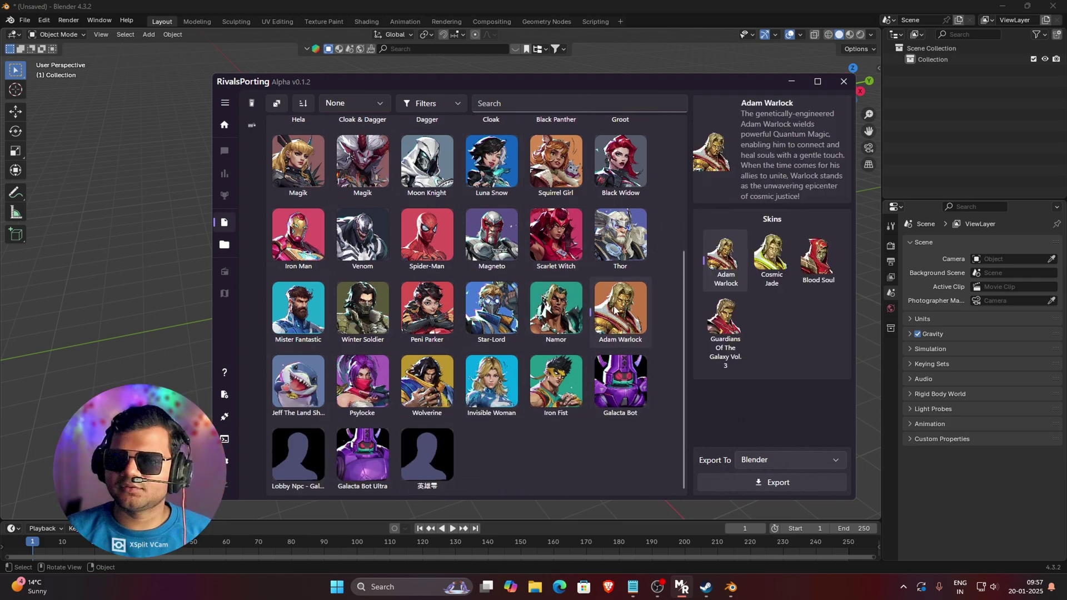
pyautogui.scroll(3, 615, 311)
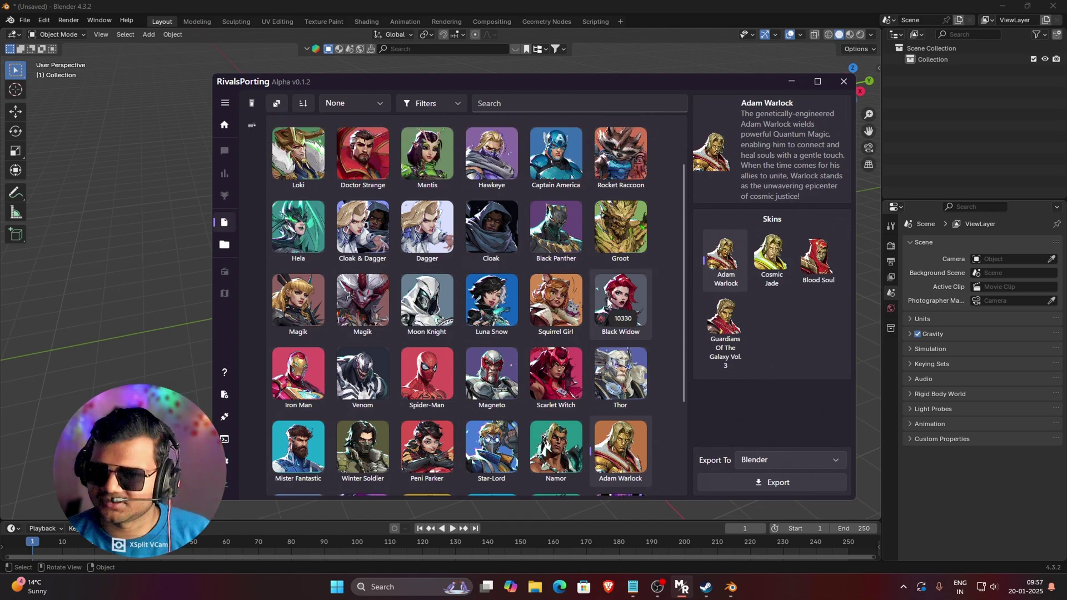
pyautogui.click(421, 245)
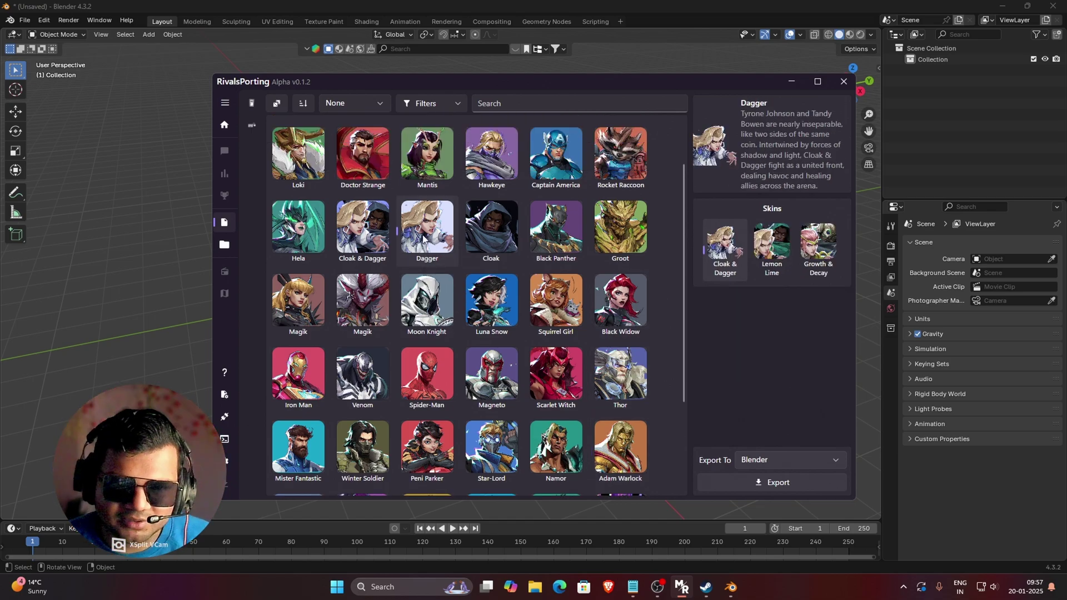
pyautogui.click(512, 311)
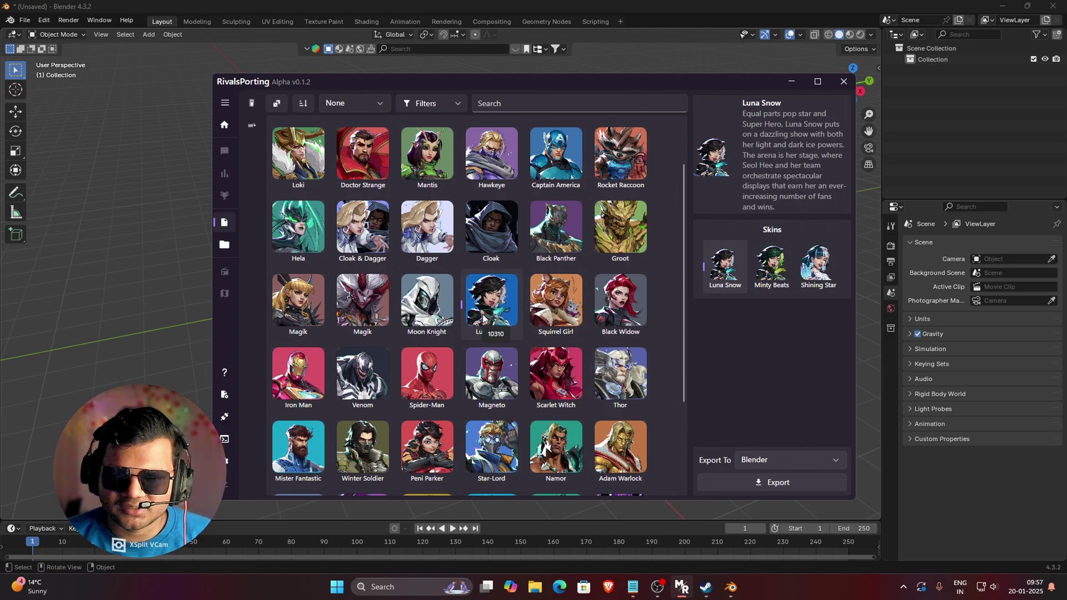
pyautogui.click(795, 482)
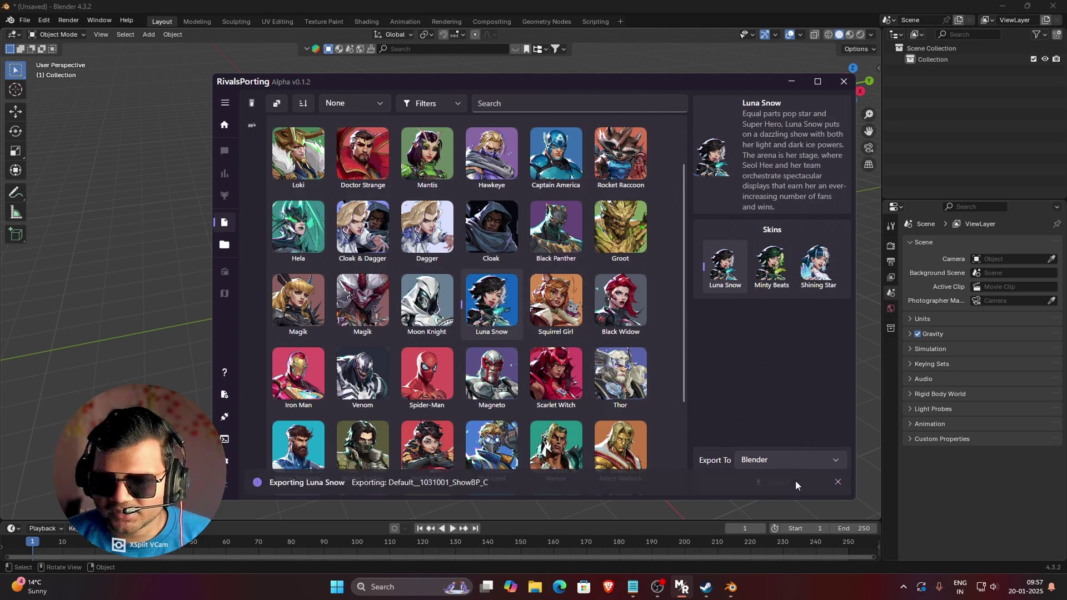
# Force-close the frozen Blender window and skip the Windows problem report
pyautogui.click(788, 84)
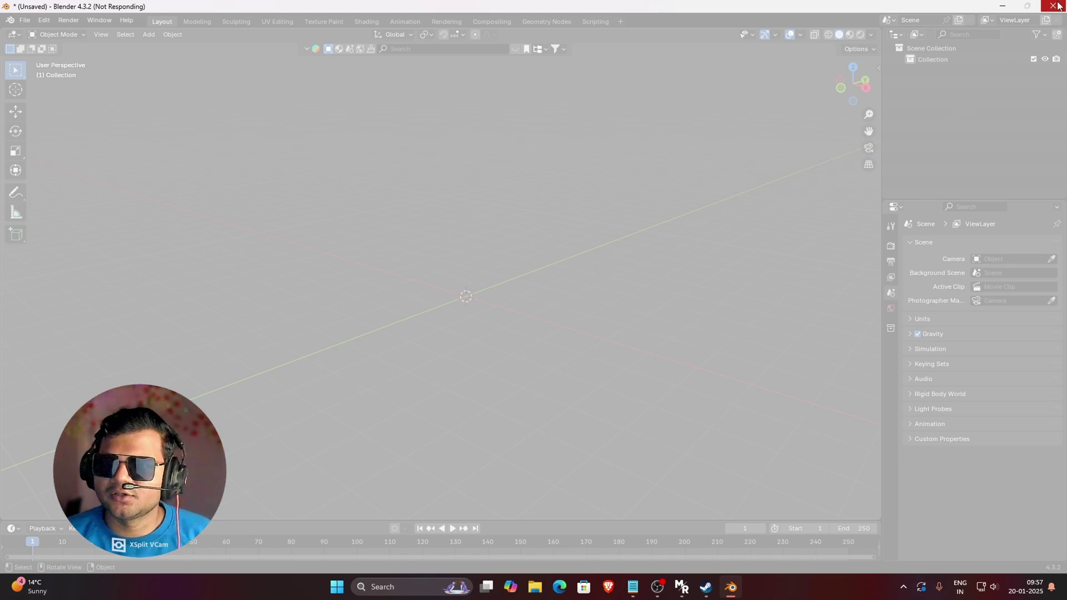
pyautogui.click(883, 165)
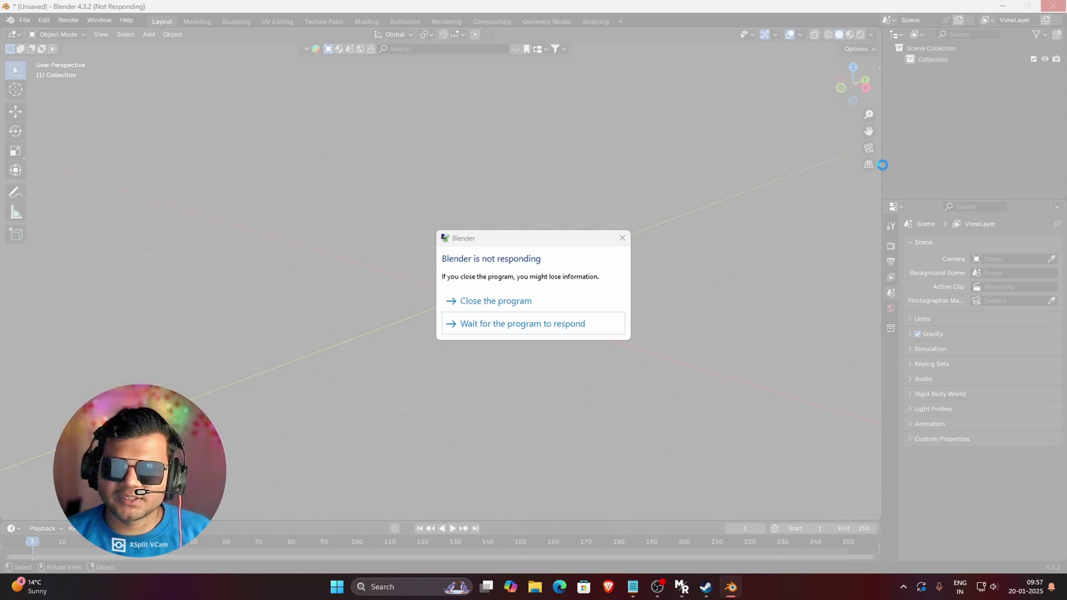
pyautogui.click(478, 301)
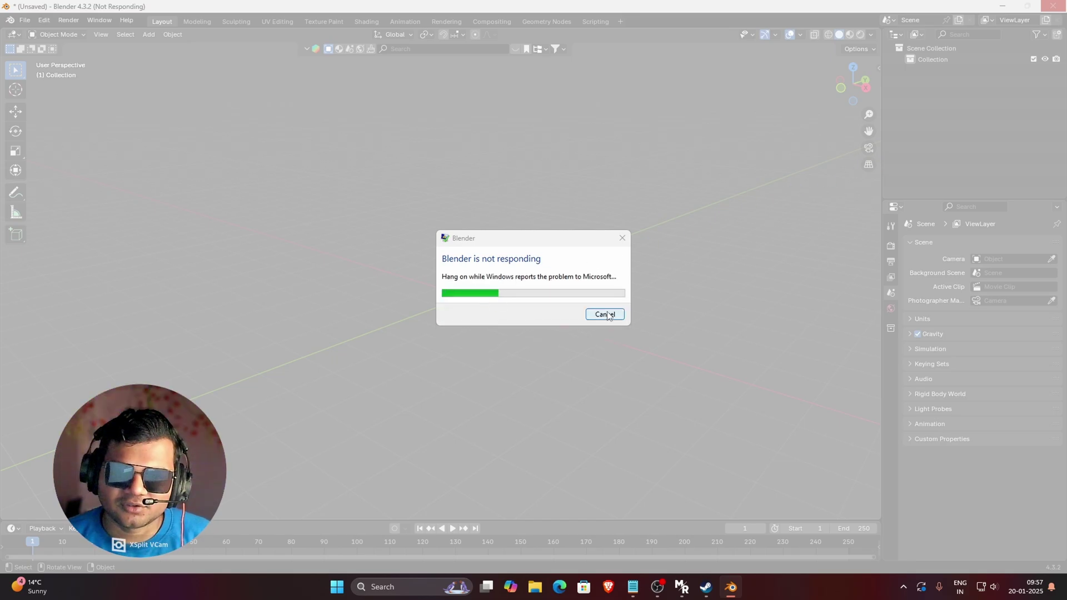
pyautogui.click(605, 315)
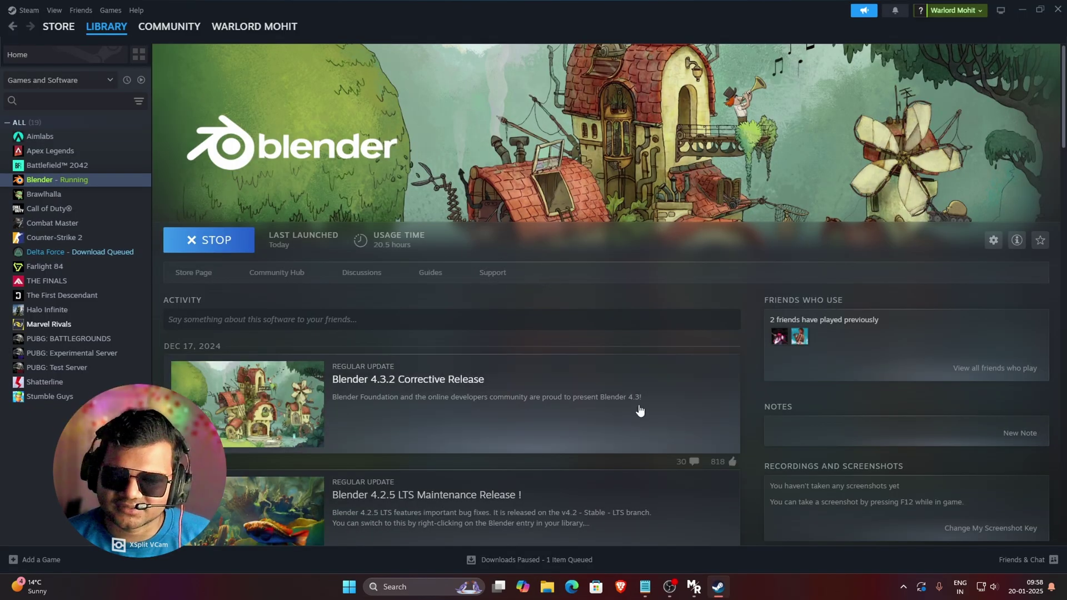
# Relaunch Blender from Steam, delete the default camera, cube and light, and return to RivalsPorting
pyautogui.click(251, 246)
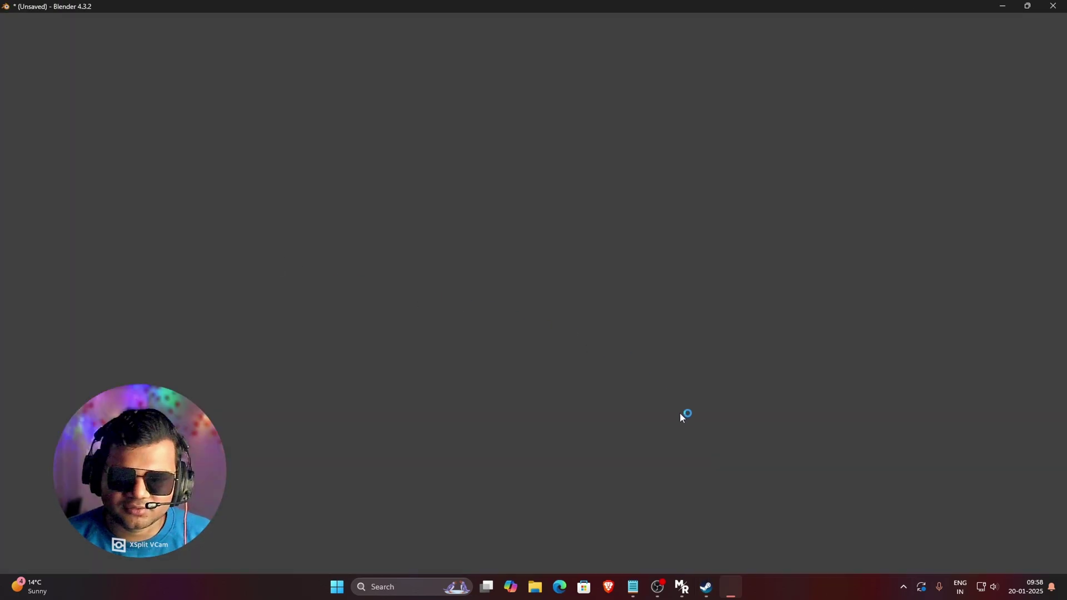
pyautogui.moveTo(684, 586)
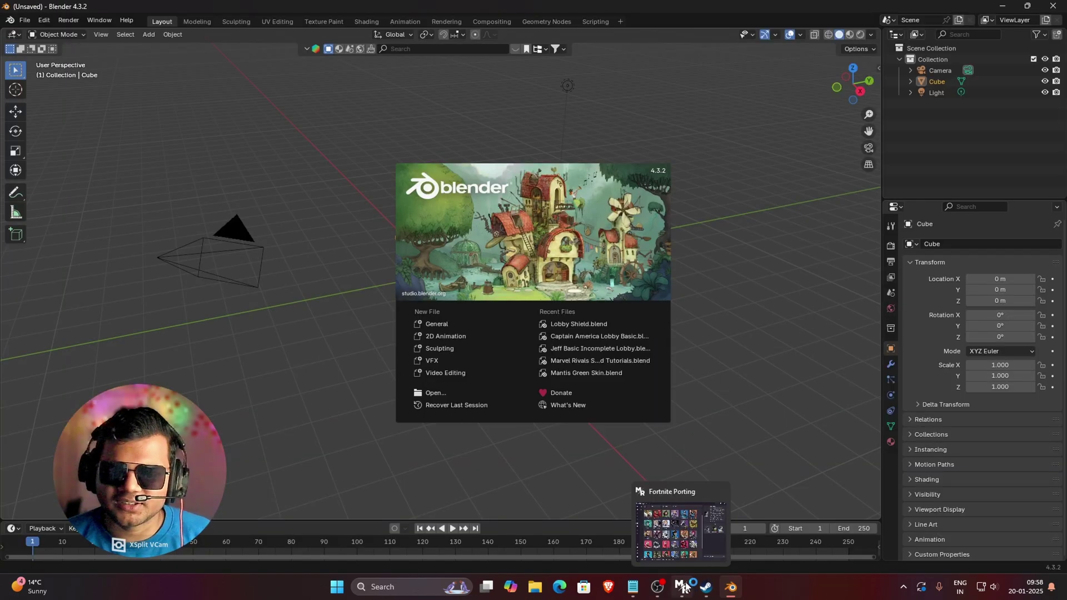
pyautogui.click(245, 336)
pyautogui.press('a')
pyautogui.press('Delete')
pyautogui.click(681, 587)
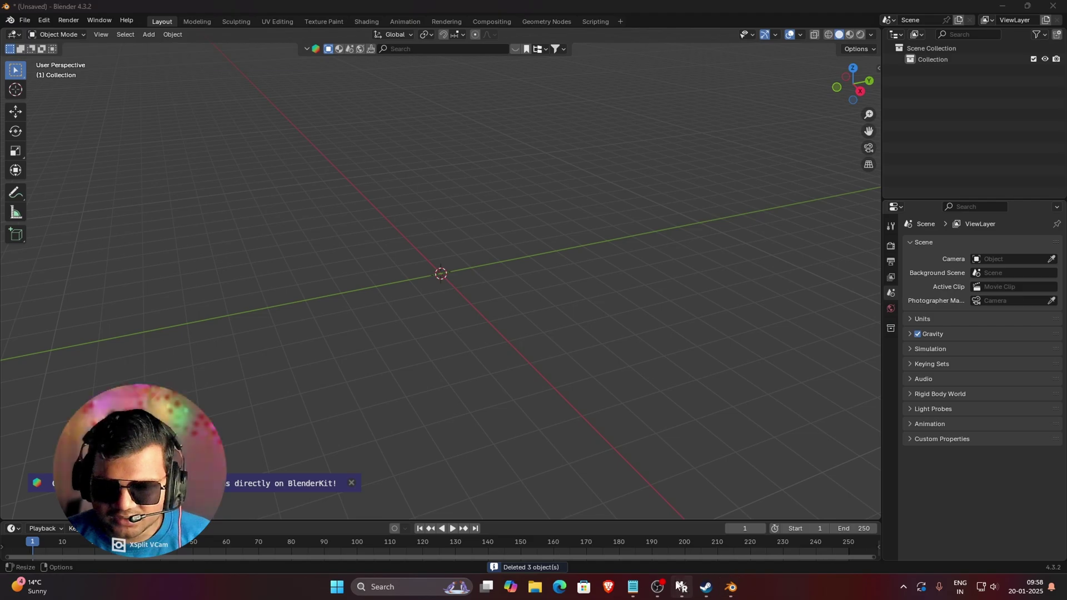
pyautogui.click(427, 236)
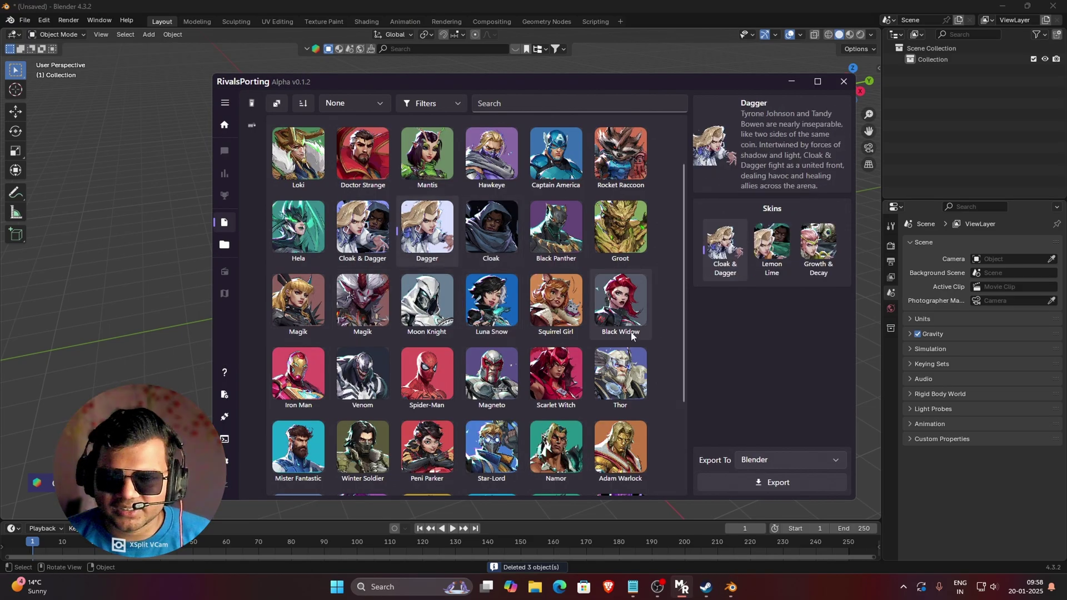
# Export Luna Snow again and inspect the imported SK_1031_1031001_Lobby_LOD0 model in Blender
pyautogui.click(503, 303)
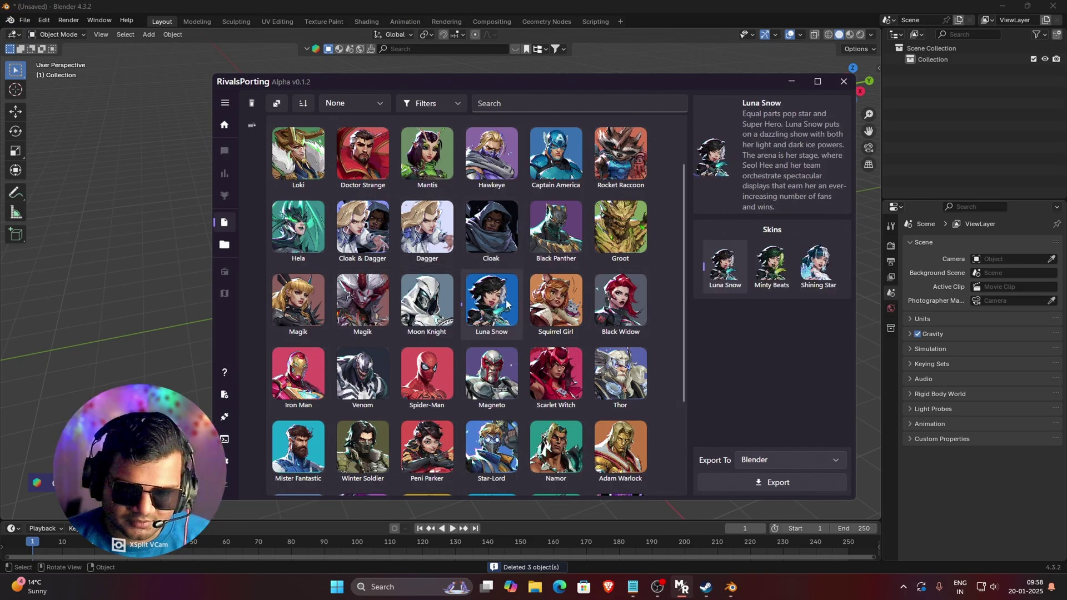
pyautogui.click(774, 483)
pyautogui.click(792, 83)
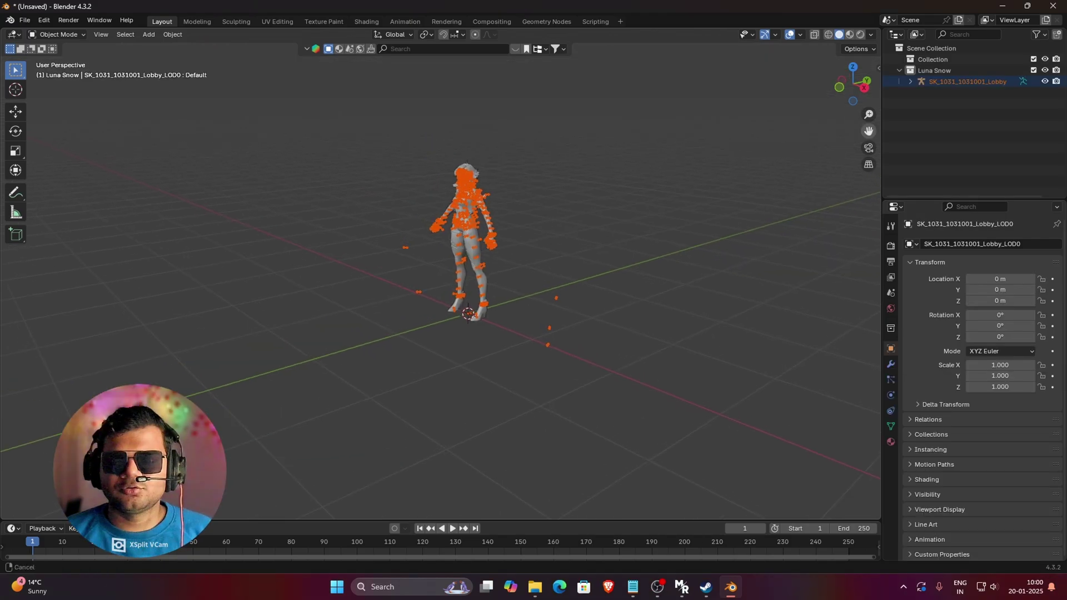
pyautogui.moveTo(533, 234); pyautogui.dragTo(569, 223, button='middle')
pyautogui.scroll(5, 555, 220)
pyautogui.scroll(-3, 570, 223)
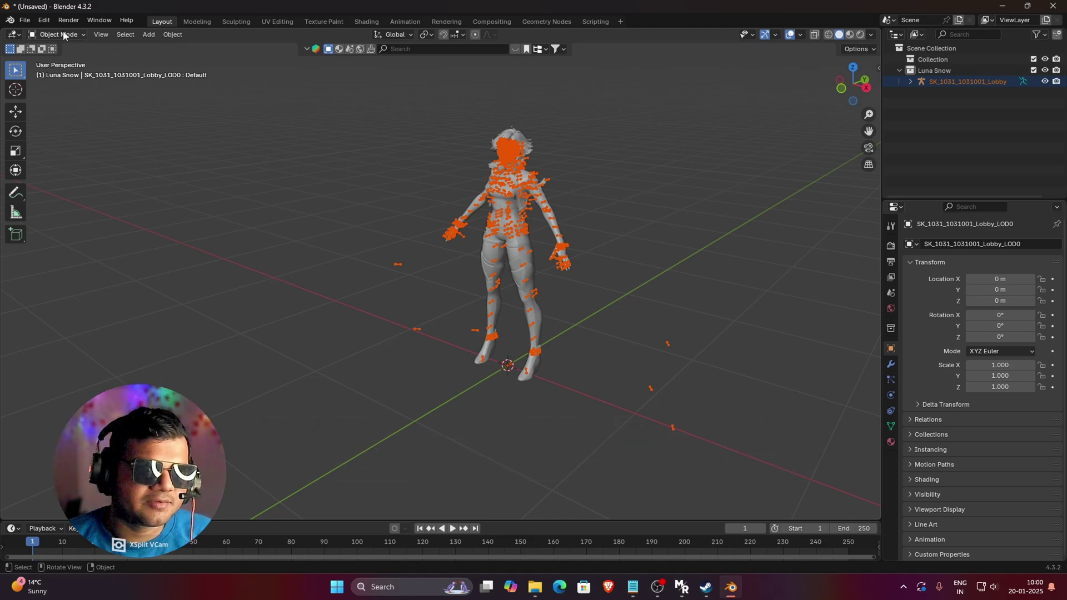
# Pack all external textures with File > External Data > Pack Resources and view the Info log
pyautogui.click(24, 20)
pyautogui.moveTo(70, 221)
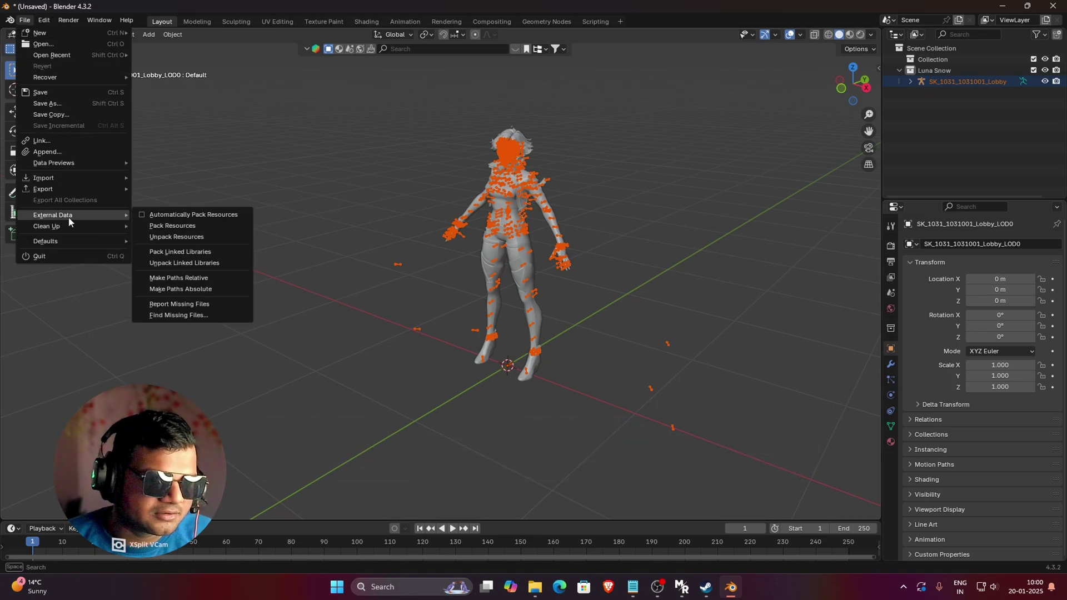
pyautogui.click(162, 226)
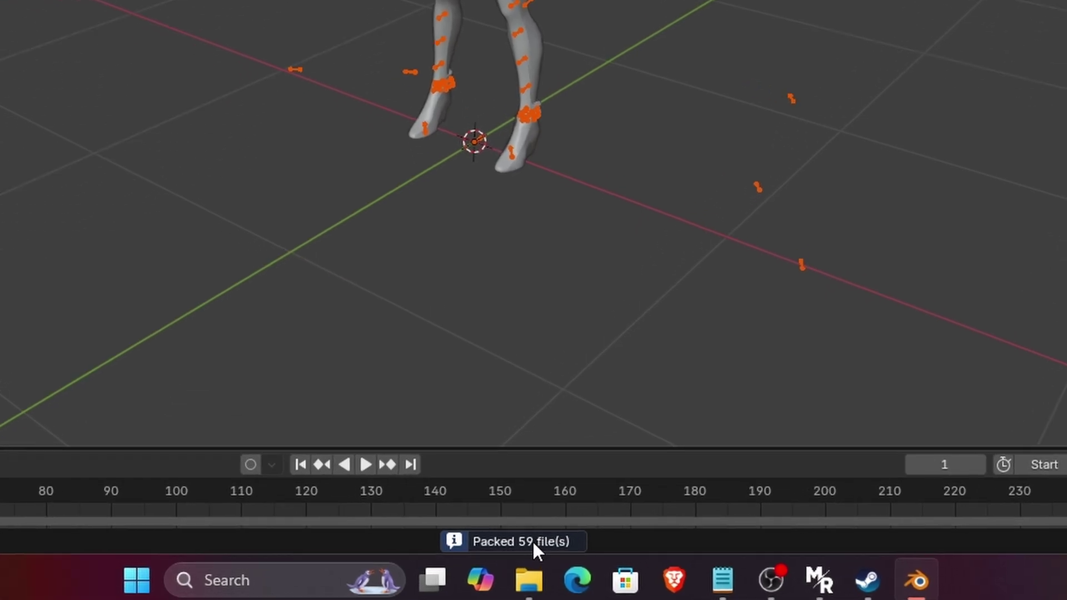
pyautogui.click(505, 542)
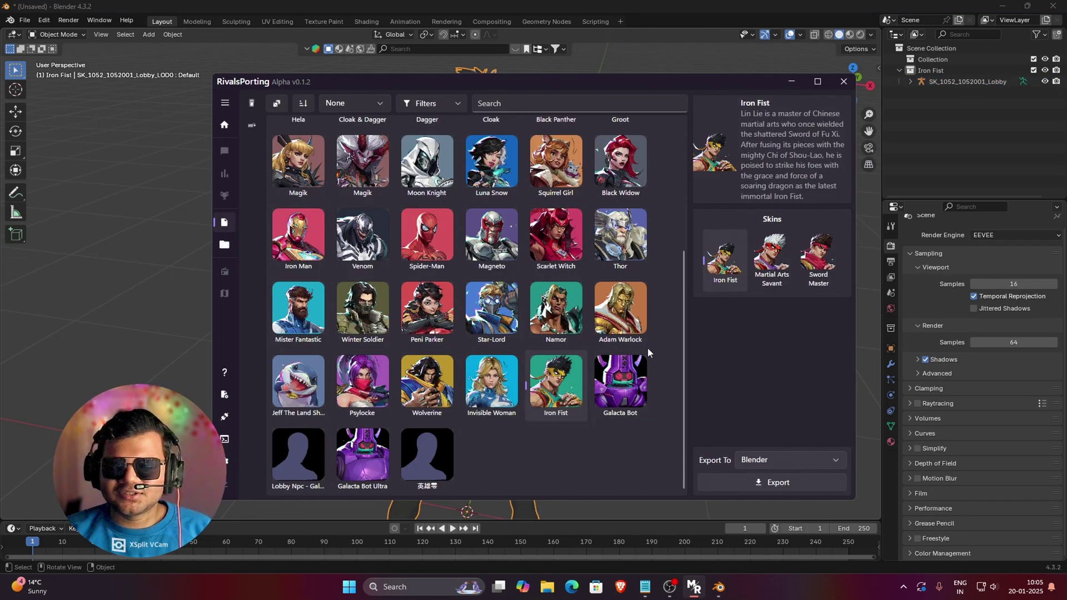
# Inspect Iron Fist's blotchy shading in Material Preview and Solid view
pyautogui.click(789, 84)
pyautogui.moveTo(447, 228); pyautogui.dragTo(509, 224, button='middle')
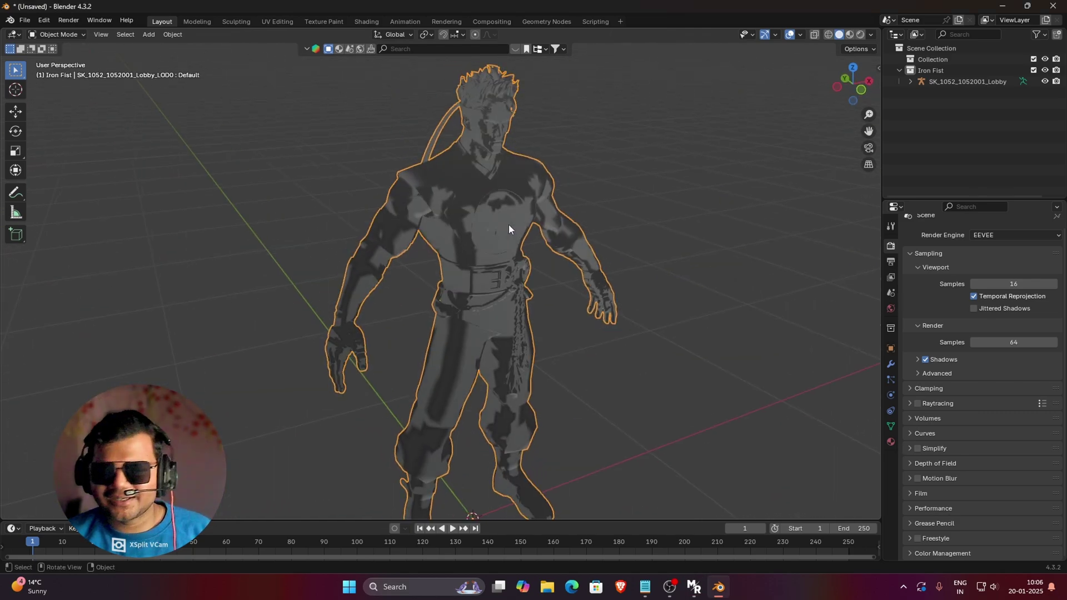
pyautogui.click(850, 34)
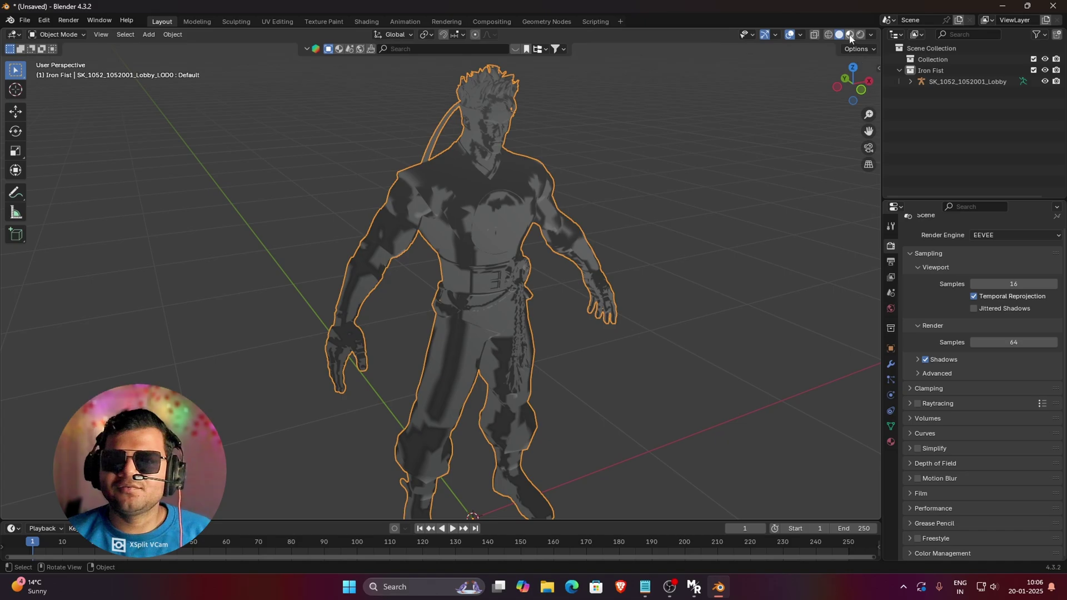
pyautogui.moveTo(622, 265)
pyautogui.mouseDown(button='middle')
pyautogui.moveTo(527, 261)
pyautogui.moveTo(646, 254)
pyautogui.moveTo(499, 264)
pyautogui.moveTo(587, 263)
pyautogui.mouseUp(button='middle')
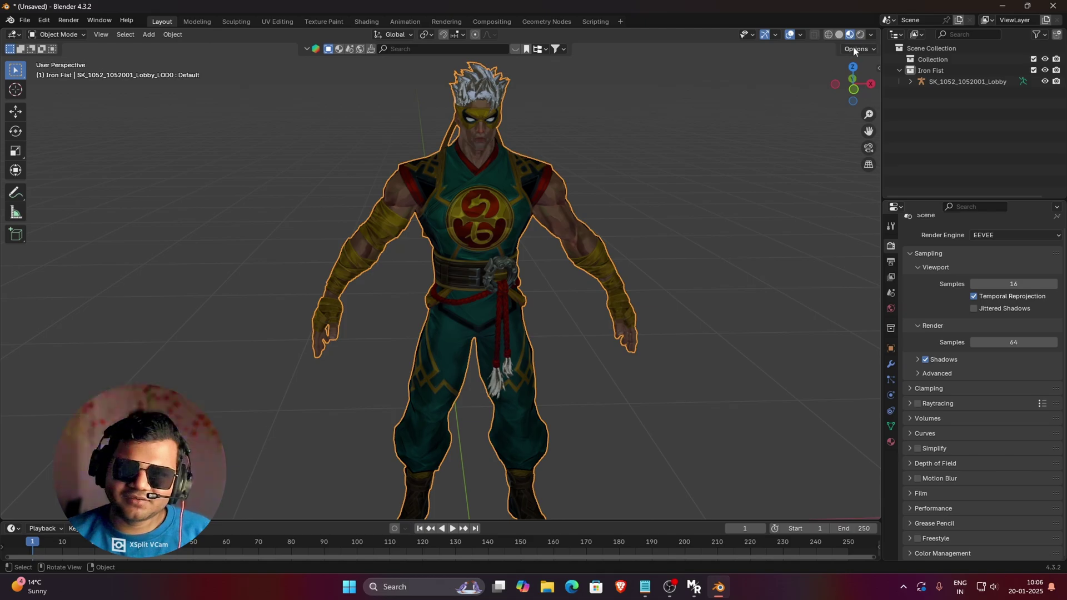
pyautogui.click(839, 34)
pyautogui.moveTo(474, 181); pyautogui.dragTo(563, 198, button='middle')
pyautogui.moveTo(485, 200); pyautogui.dragTo(502, 193, button='middle')
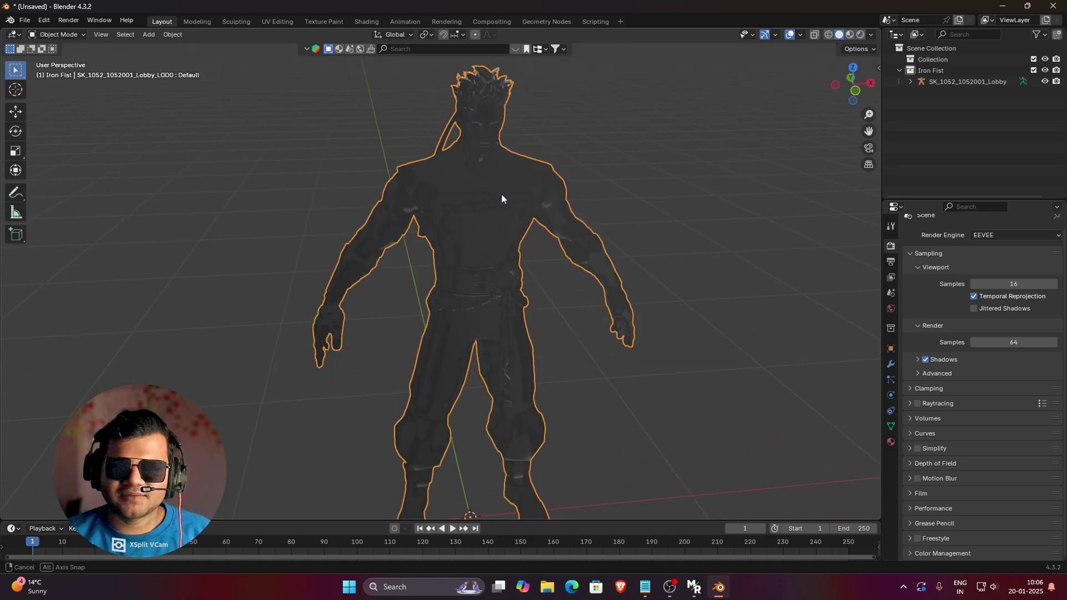
# Clear Custom Split Normals Data under Geometry Data and check the smoothed textured result
pyautogui.click(890, 427)
pyautogui.scroll(-2, 945, 444)
pyautogui.click(947, 479)
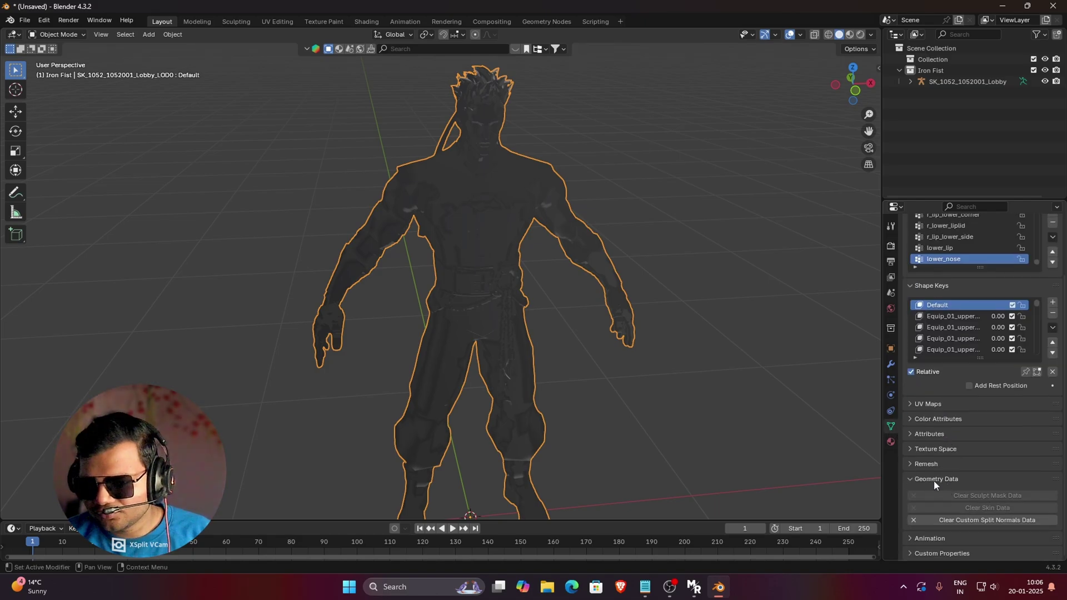
pyautogui.scroll(2, 927, 483)
pyautogui.scroll(-2, 928, 489)
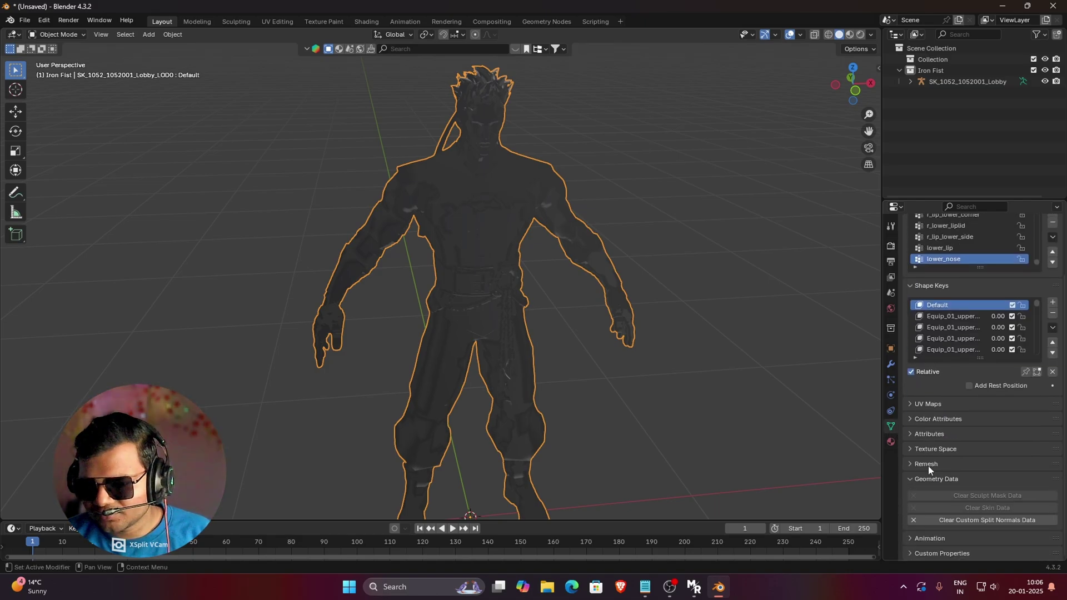
pyautogui.click(978, 520)
pyautogui.moveTo(577, 335)
pyautogui.mouseDown(button='middle')
pyautogui.moveTo(648, 318)
pyautogui.moveTo(521, 330)
pyautogui.moveTo(508, 264)
pyautogui.moveTo(567, 253)
pyautogui.mouseUp(button='middle')
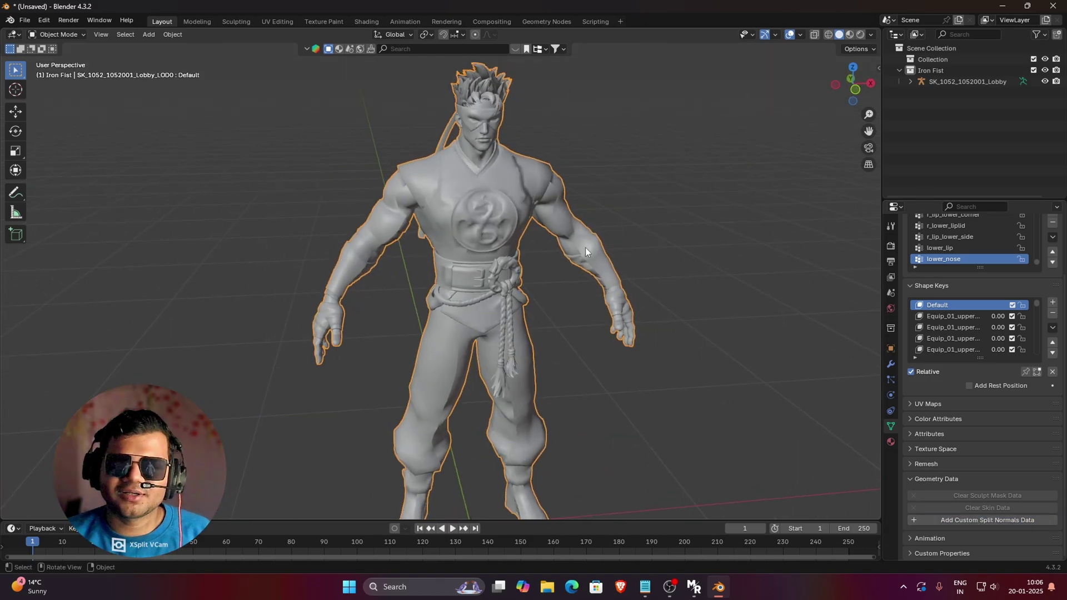
pyautogui.click(850, 35)
# Minimize RivalsPorting and orbit around the imported textured Wolverine model
pyautogui.moveTo(701, 284)
pyautogui.mouseDown(button='middle')
pyautogui.moveTo(616, 275)
pyautogui.moveTo(770, 279)
pyautogui.moveTo(680, 277)
pyautogui.mouseUp(button='middle')
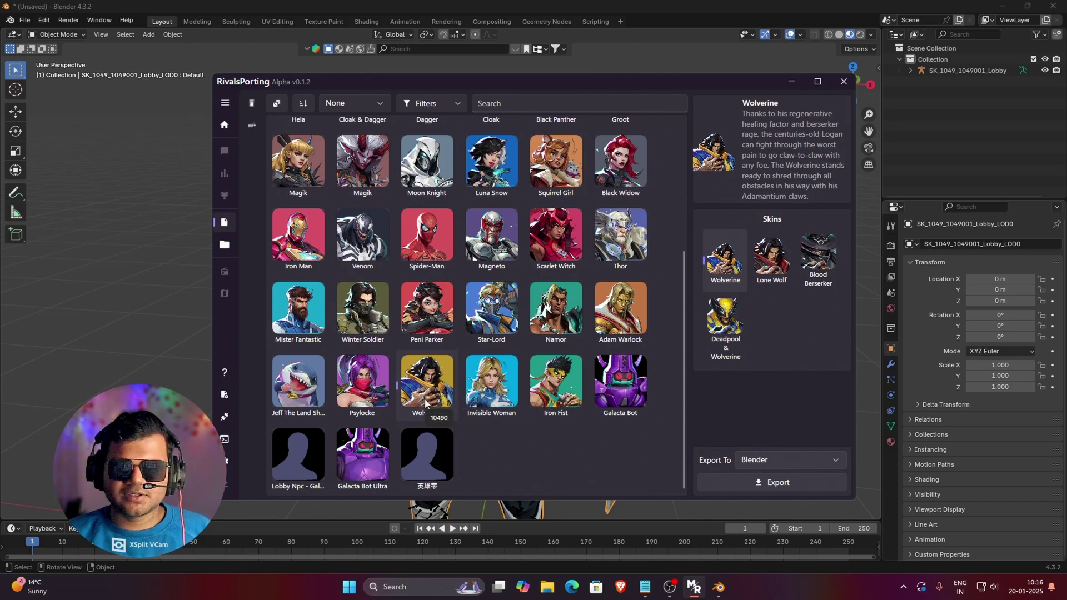
pyautogui.click(792, 82)
pyautogui.moveTo(407, 272)
pyautogui.mouseDown(button='middle')
pyautogui.moveTo(492, 241)
pyautogui.moveTo(455, 241)
pyautogui.moveTo(444, 137)
pyautogui.moveTo(456, 151)
pyautogui.moveTo(312, 155)
pyautogui.moveTo(451, 151)
pyautogui.moveTo(454, 276)
pyautogui.mouseUp(button='middle')
# In the Shading workspace, select the MI_Hide_25dde987 material and frame its MR Material Lite node
pyautogui.click(367, 21)
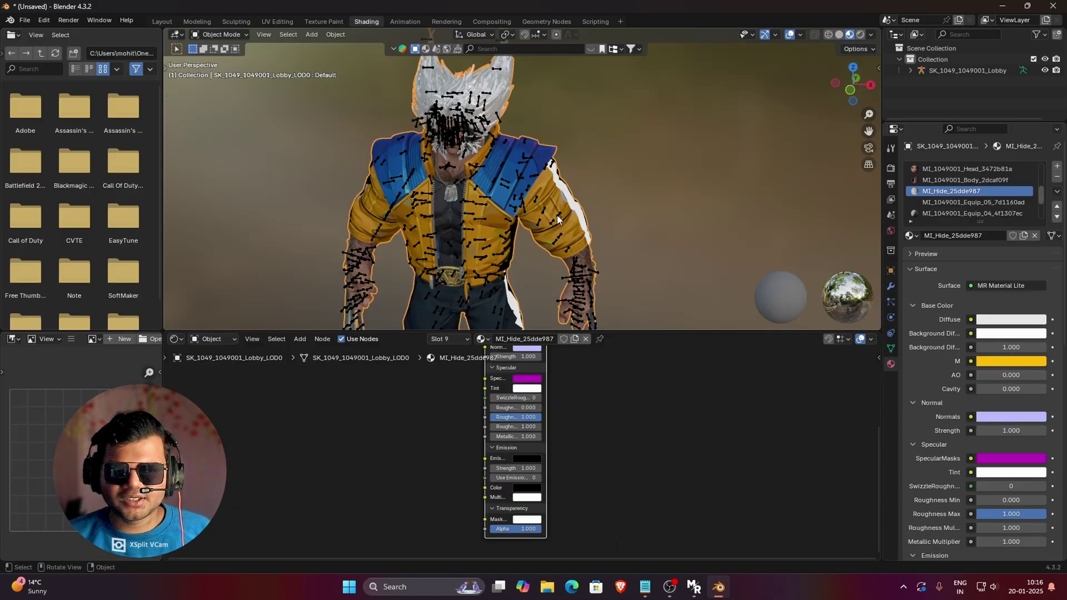
pyautogui.click(967, 202)
pyautogui.click(971, 192)
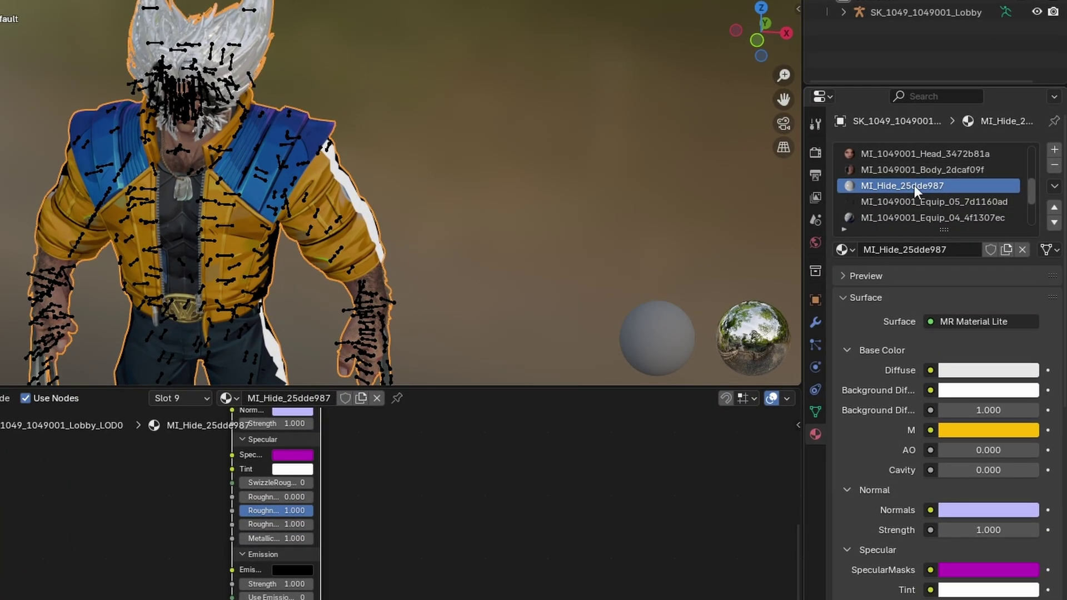
pyautogui.click(966, 203)
pyautogui.click(926, 186)
pyautogui.keyDown('shift'); pyautogui.scroll(-5, 438, 576); pyautogui.keyUp('shift')
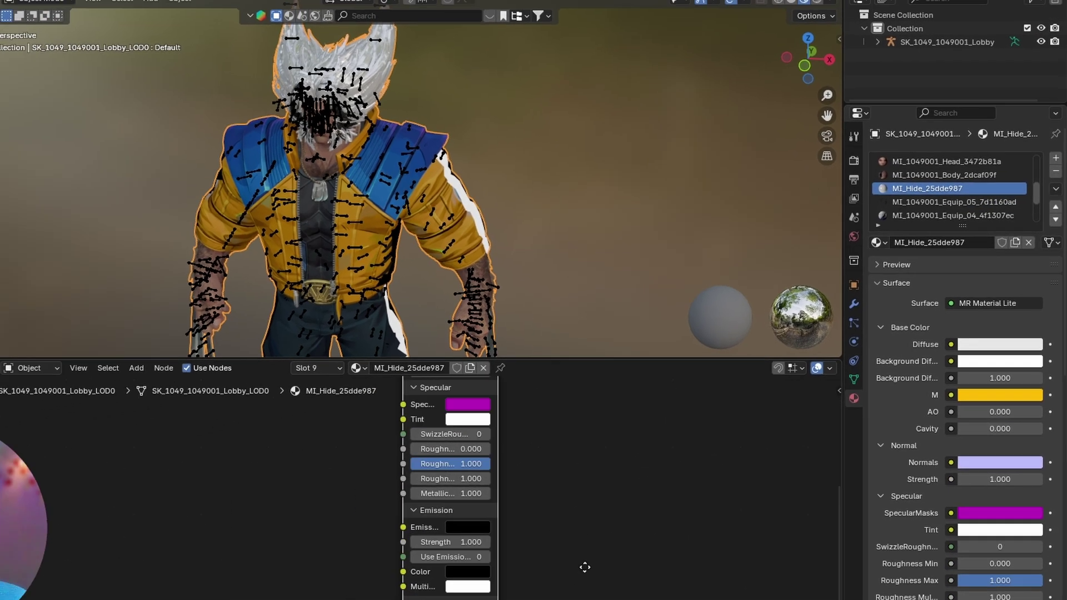
pyautogui.moveTo(583, 550); pyautogui.dragTo(580, 599, button='middle')
pyautogui.moveTo(427, 331); pyautogui.dragTo(444, 328, button='middle')
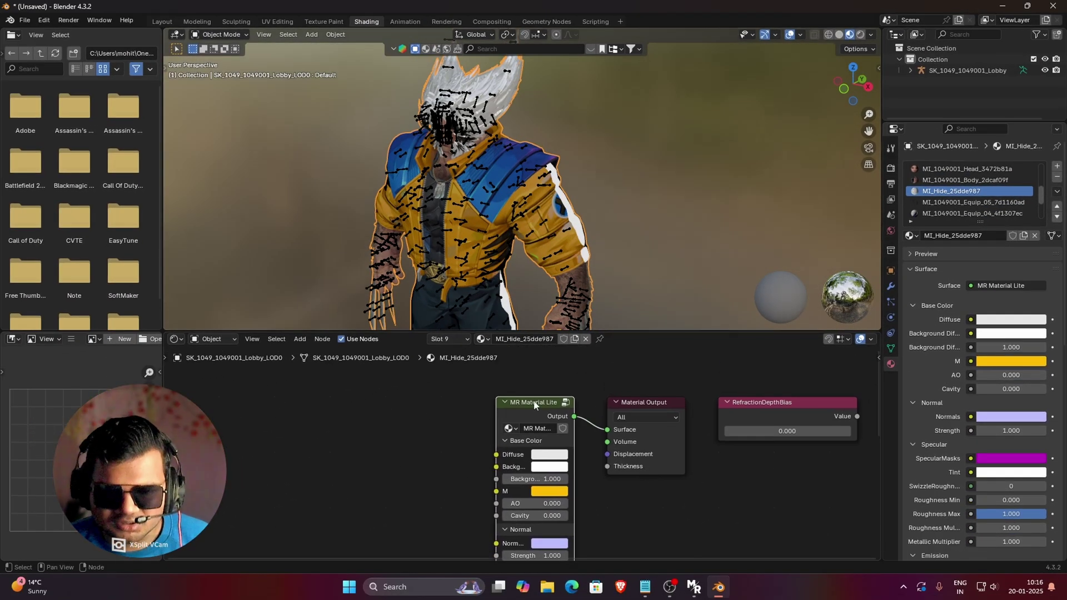
# Replace the shader with a Principled BSDF at Alpha 0 linked to Surface, then return to Layout
pyautogui.press('x')
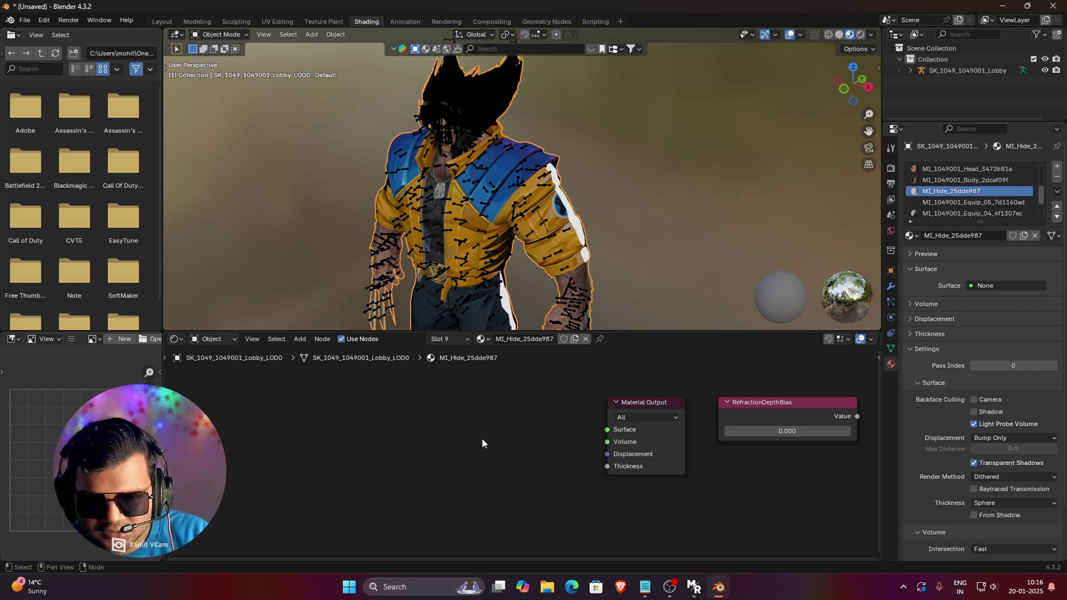
pyautogui.hotkey('shift', 'a')
pyautogui.write('princ')
pyautogui.press('Return')
pyautogui.click(565, 408)
pyautogui.moveTo(567, 409); pyautogui.dragTo(500, 437)
pyautogui.moveTo(418, 200)
pyautogui.mouseDown(button='middle')
pyautogui.moveTo(508, 185)
pyautogui.moveTo(407, 188)
pyautogui.mouseUp(button='middle')
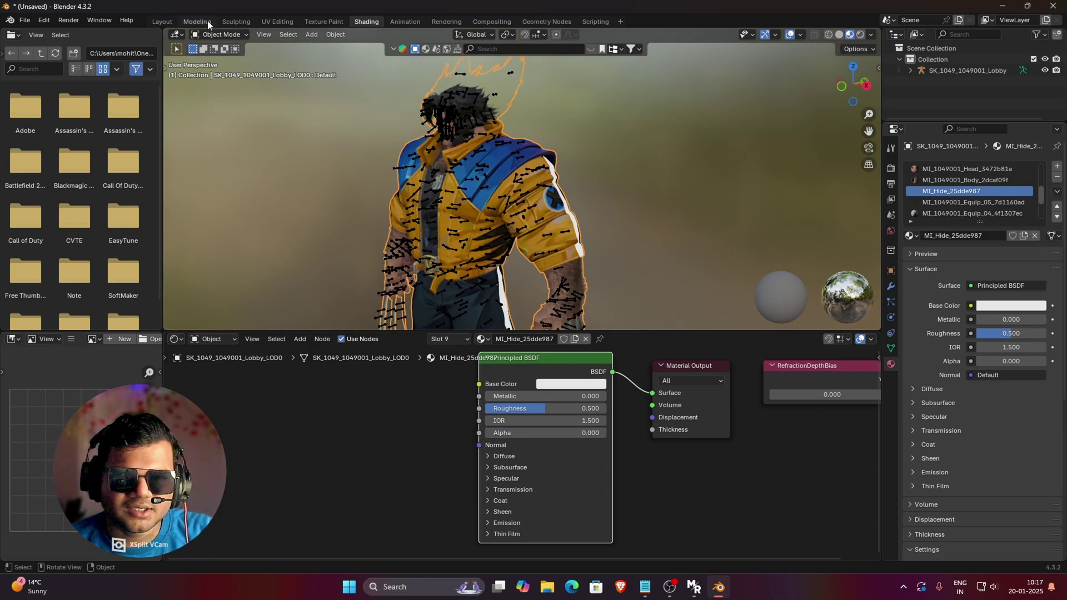
pyautogui.click(162, 21)
pyautogui.scroll(3, 566, 144)
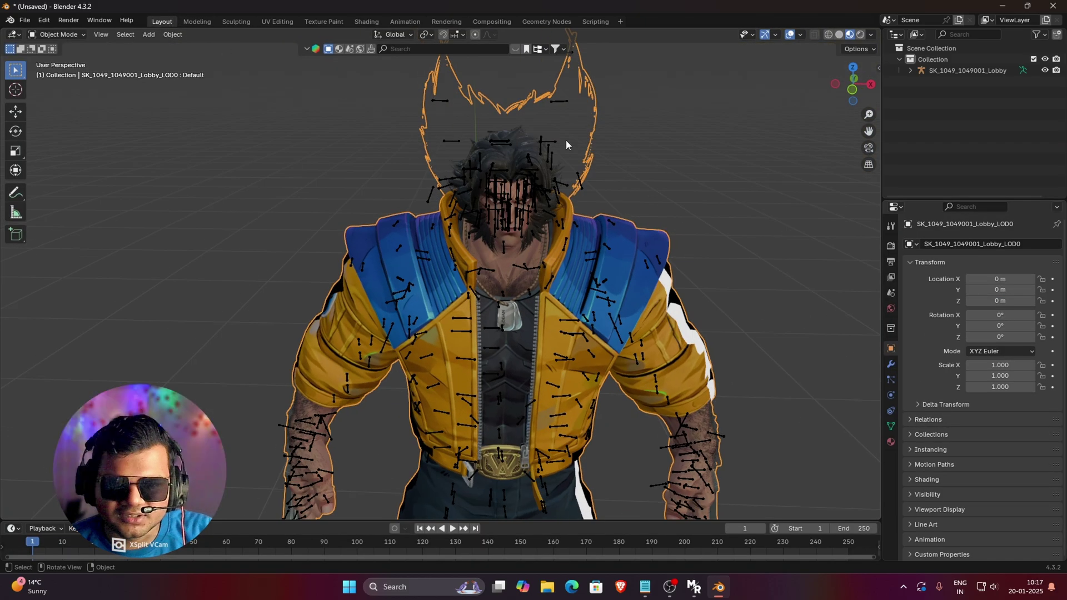
# Turn off Bones in the viewport overlays so Wolverine's model shows without skeleton lines
pyautogui.click(806, 32)
pyautogui.click(812, 176)
pyautogui.moveTo(721, 180); pyautogui.dragTo(593, 189, button='middle')
pyautogui.scroll(-2, 598, 211)
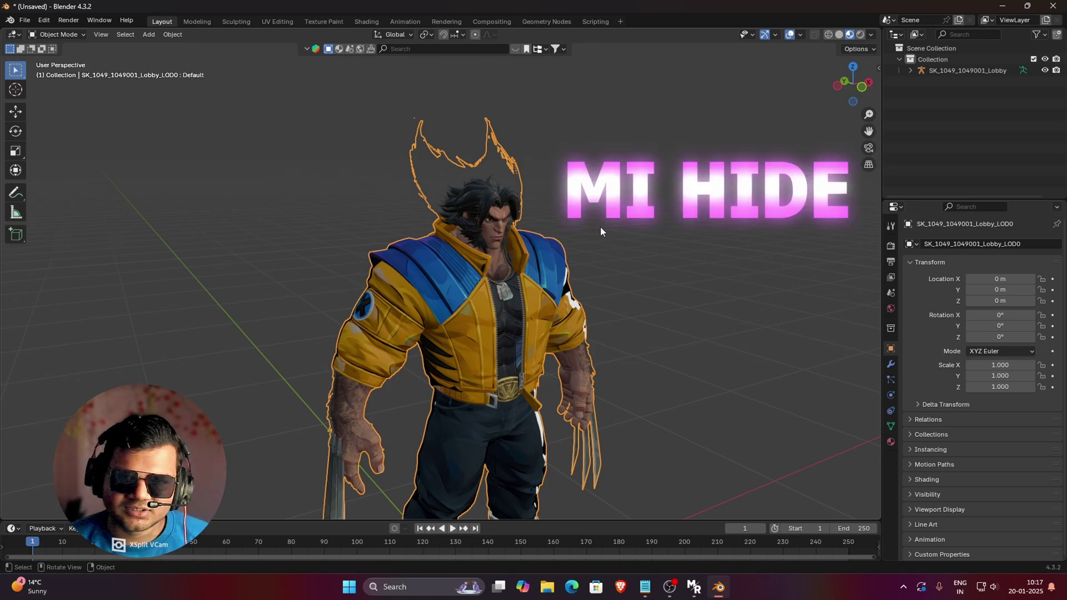
# Orbit around Wolverine in Layout to inspect the model from the front, below and behind
pyautogui.click(367, 21)
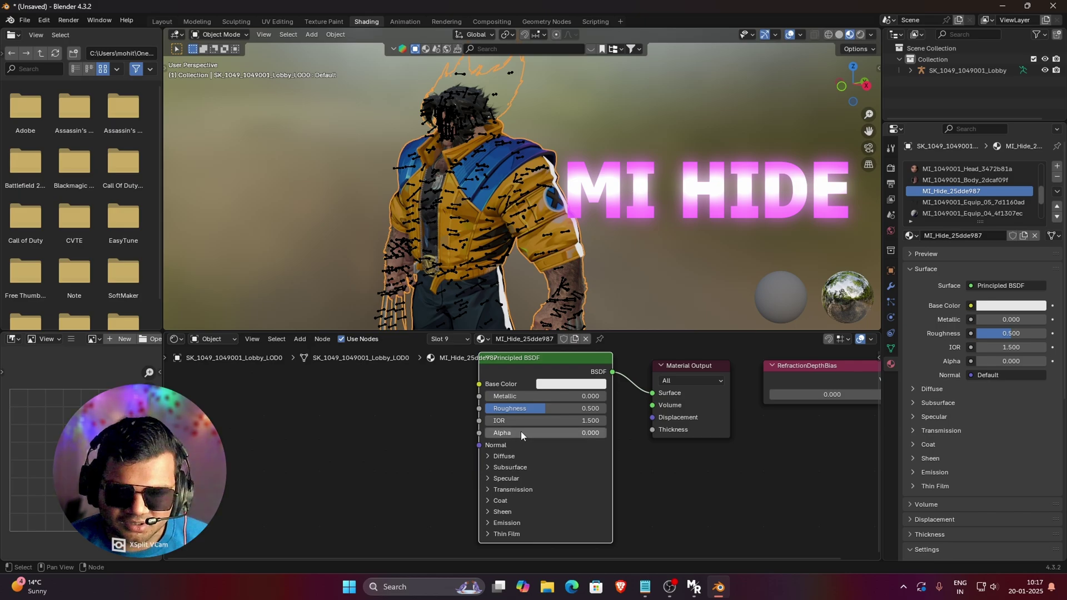
pyautogui.click(164, 23)
pyautogui.moveTo(452, 251)
pyautogui.mouseDown(button='middle')
pyautogui.moveTo(485, 239)
pyautogui.moveTo(476, 238)
pyautogui.mouseUp(button='middle')
pyautogui.scroll(3, 474, 238)
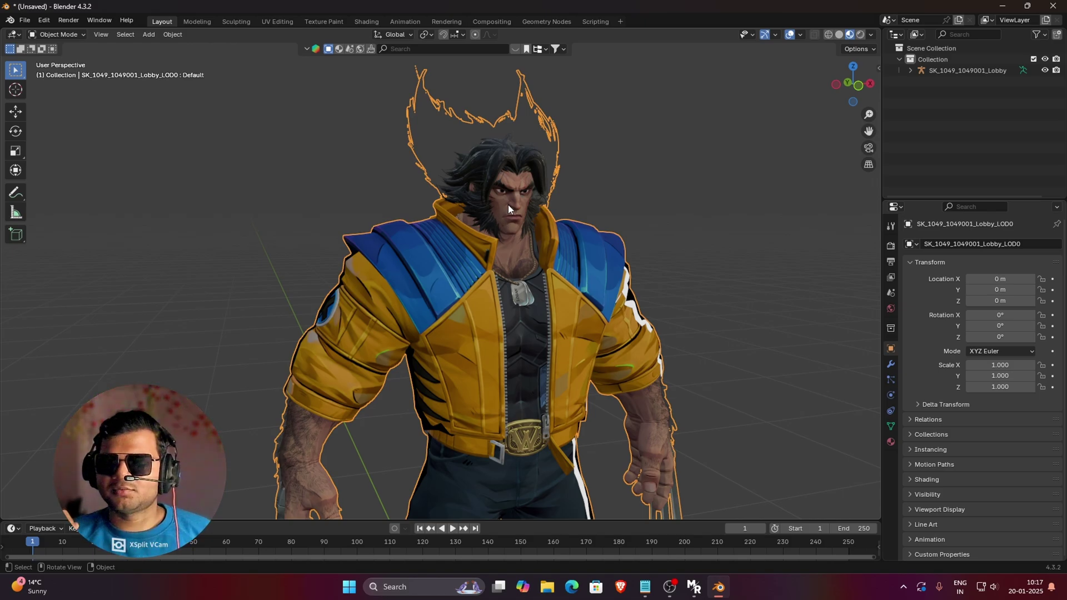
pyautogui.moveTo(508, 208); pyautogui.dragTo(641, 256, button='middle')
pyautogui.moveTo(724, 349)
pyautogui.mouseDown(button='middle')
pyautogui.moveTo(617, 355)
pyautogui.moveTo(733, 357)
pyautogui.moveTo(696, 359)
pyautogui.moveTo(719, 315)
pyautogui.moveTo(709, 318)
pyautogui.moveTo(727, 365)
pyautogui.mouseUp(button='middle')
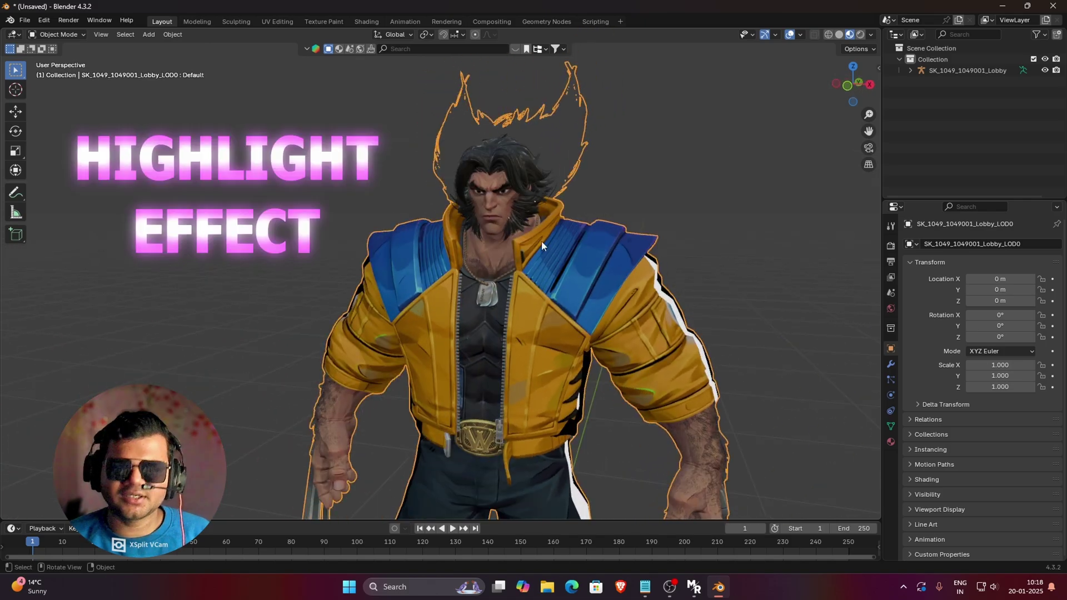
pyautogui.moveTo(601, 251); pyautogui.dragTo(622, 356, button='middle')
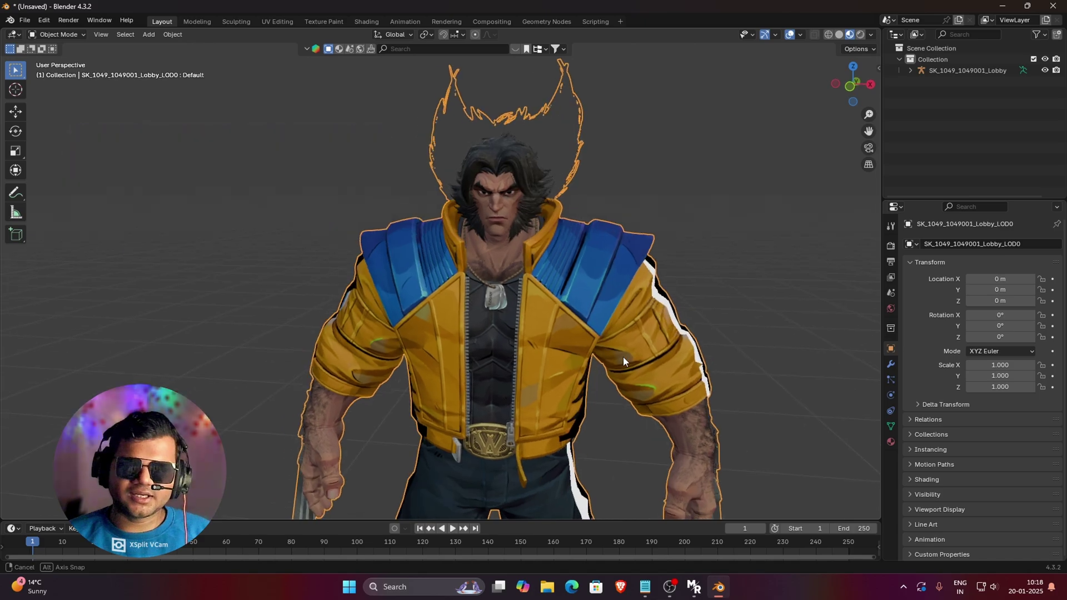
# In Shading, make MI_1049001_Rim_HeroDetails_19d6d765 the active material and frame its nodes
pyautogui.click(366, 21)
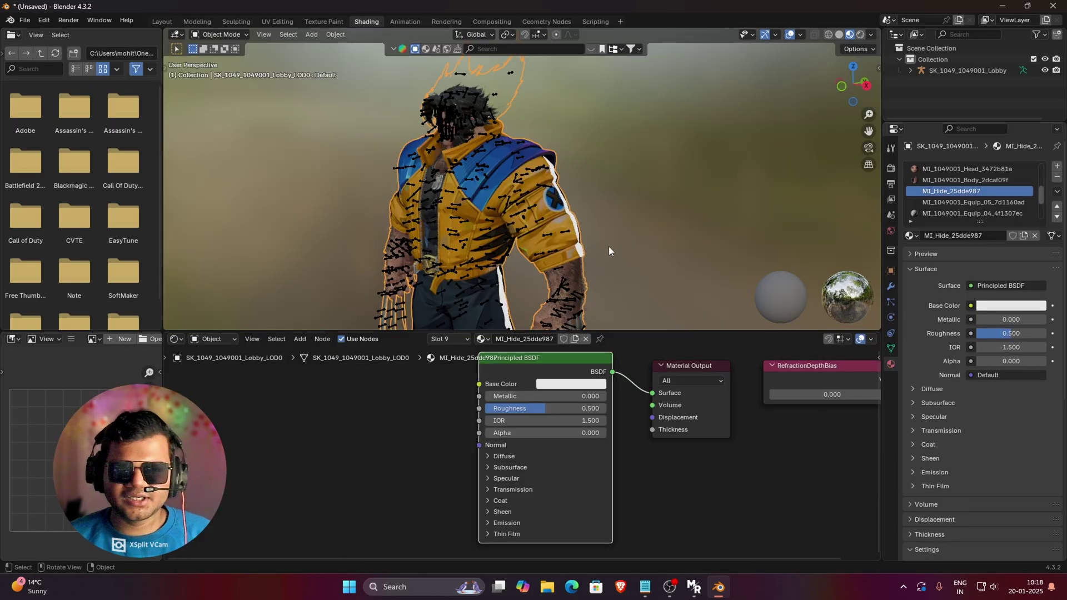
pyautogui.scroll(-4, 966, 187)
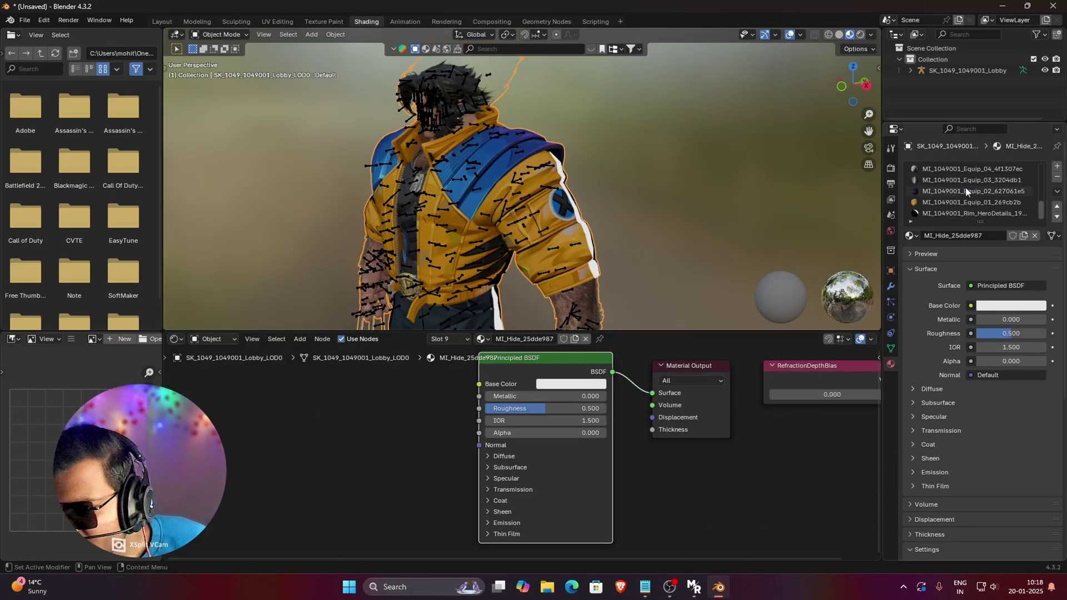
pyautogui.click(987, 212)
pyautogui.scroll(1, 639, 484)
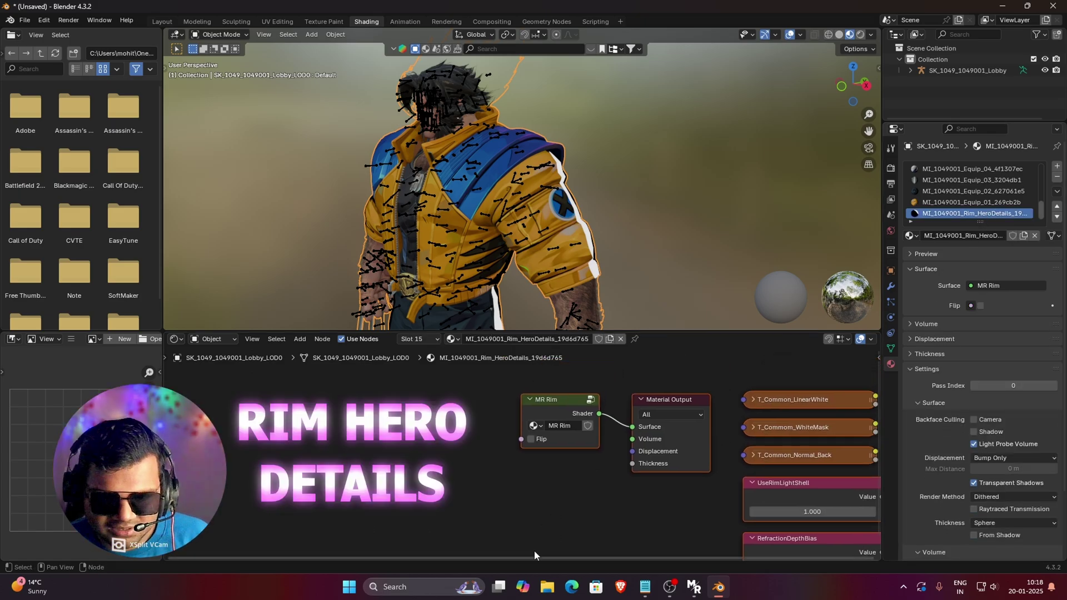
pyautogui.moveTo(550, 322); pyautogui.dragTo(553, 295, button='middle')
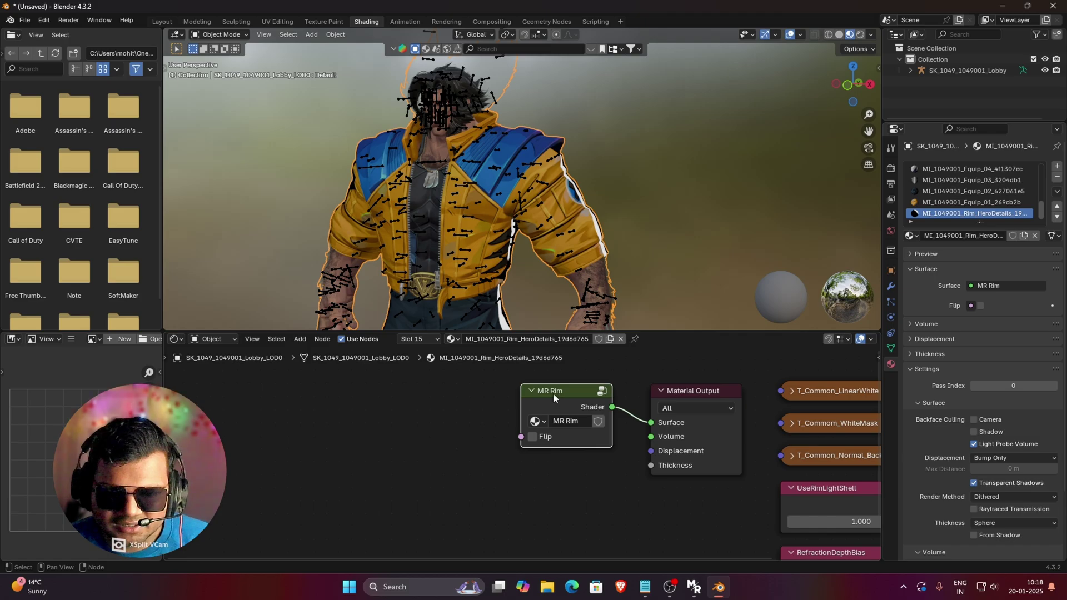
pyautogui.moveTo(556, 393); pyautogui.dragTo(543, 399, button='middle')
# Replace the MR Rim node with a Principled BSDF linked to Surface, with Alpha 0.000
pyautogui.press('x')
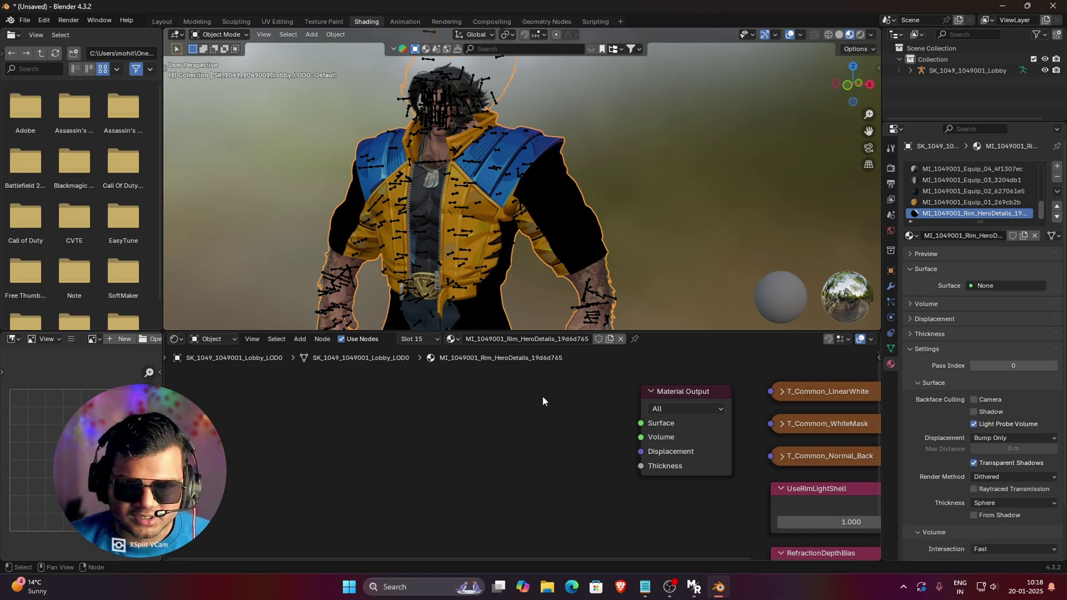
pyautogui.hotkey('shift', 'a')
pyautogui.write('prin')
pyautogui.press('Return')
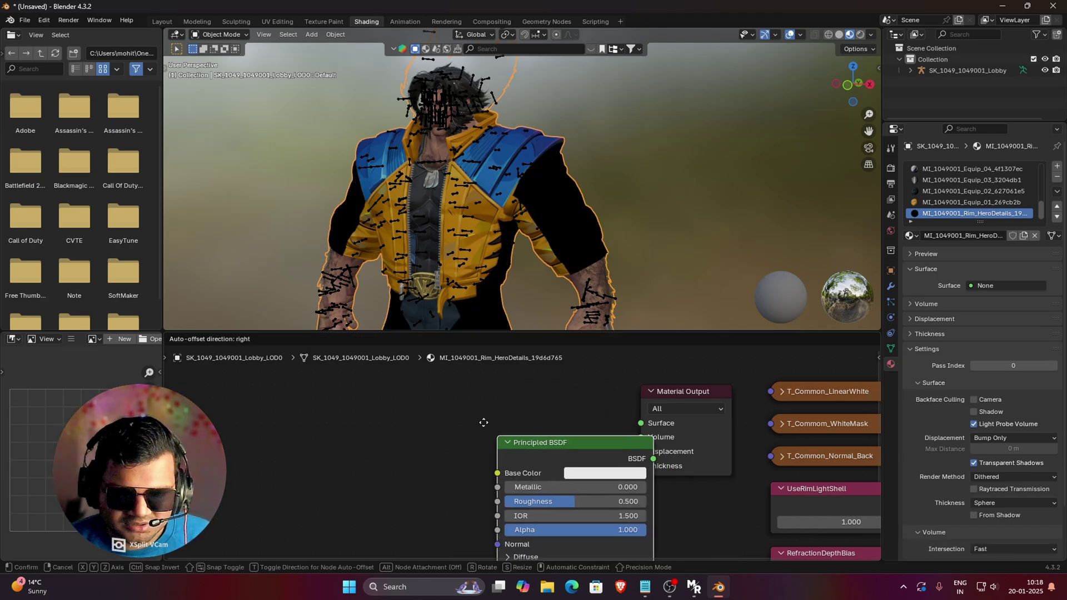
pyautogui.click(579, 424)
pyautogui.moveTo(605, 422); pyautogui.dragTo(641, 424)
pyautogui.moveTo(568, 493); pyautogui.dragTo(563, 479)
pyautogui.moveTo(572, 479); pyautogui.dragTo(555, 478)
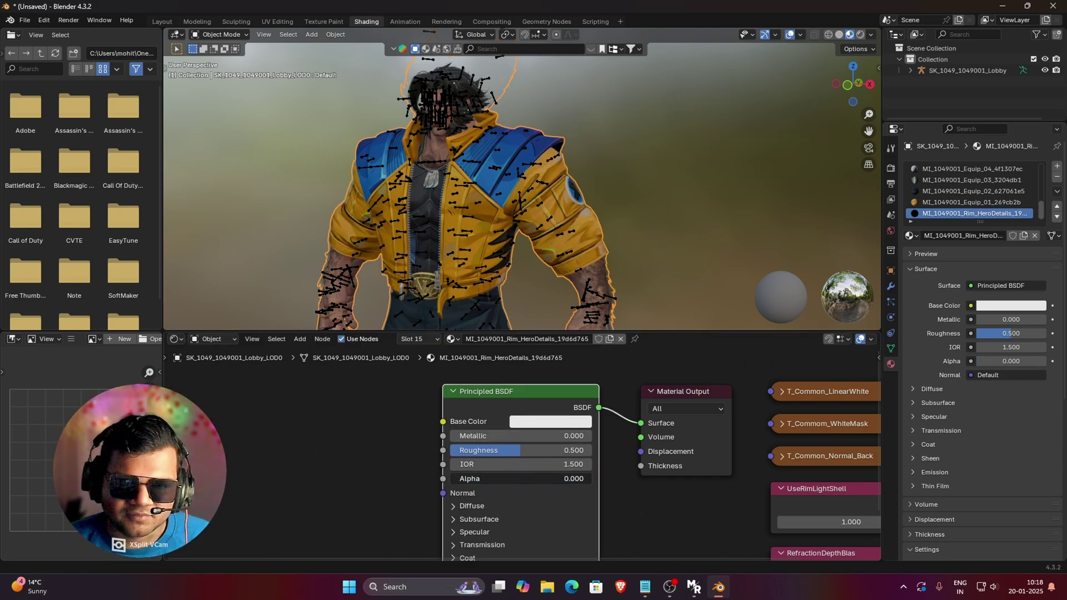
pyautogui.moveTo(371, 230); pyautogui.dragTo(396, 235, button='middle')
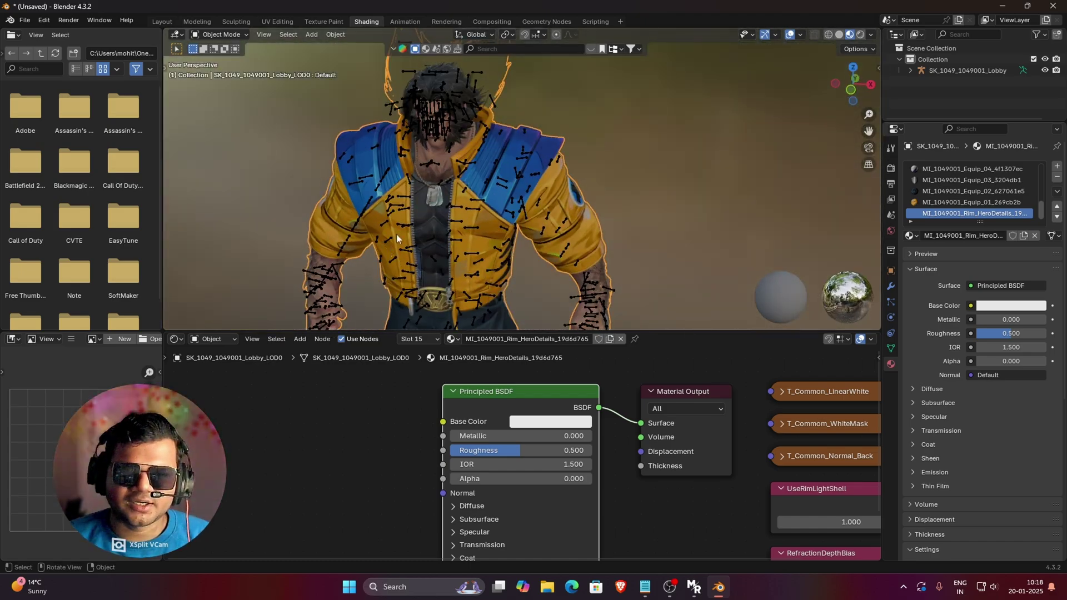
# Minimize RivalsPorting so Jeff The Land Shark's imported model shows in Blender's Layout view
pyautogui.click(170, 22)
pyautogui.moveTo(560, 254); pyautogui.dragTo(555, 302, button='middle')
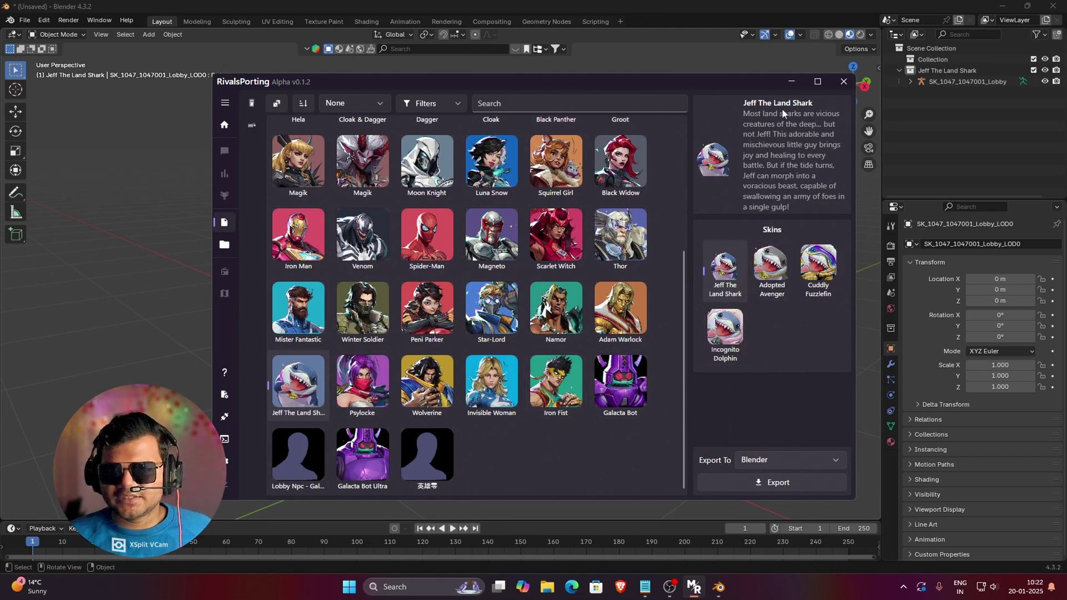
pyautogui.click(791, 81)
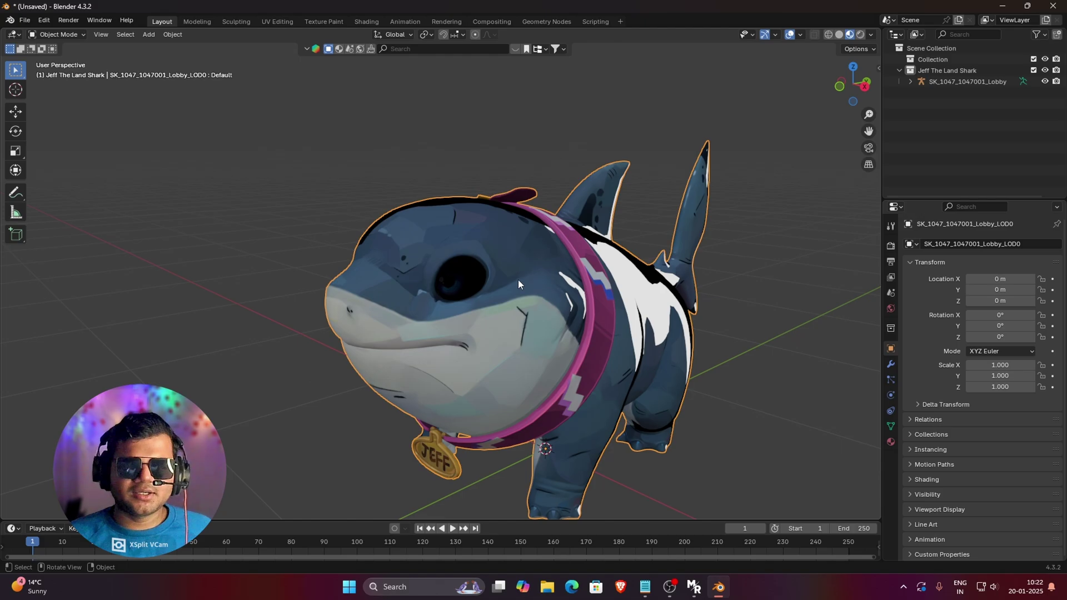
# In Shading, make Jeff's Eyeball material the active slot
pyautogui.scroll(-5, 518, 279)
pyautogui.scroll(5, 484, 275)
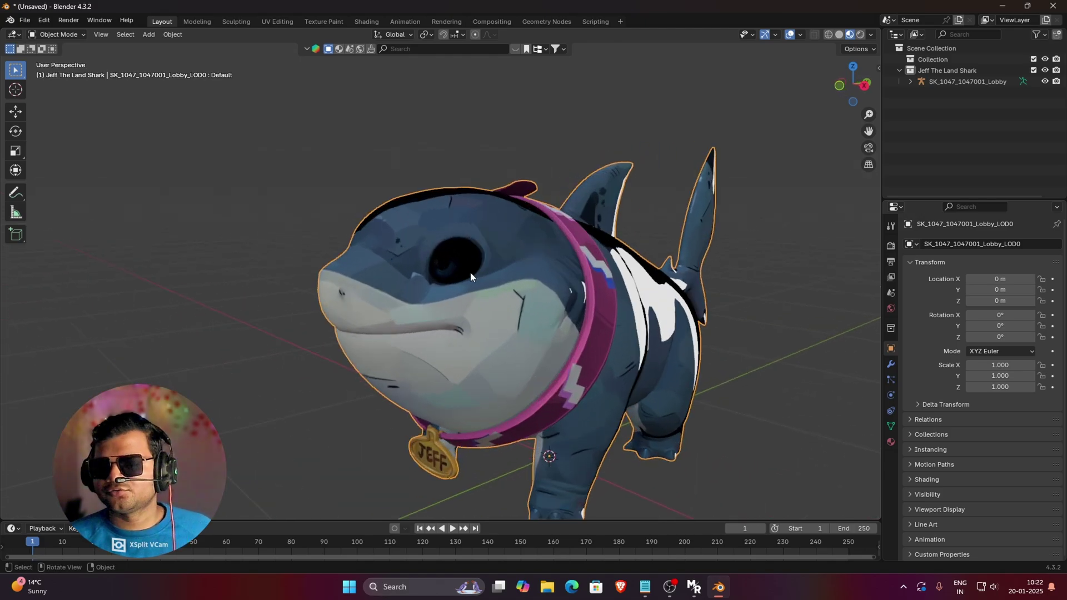
pyautogui.scroll(-3, 759, 312)
pyautogui.scroll(3, 741, 332)
pyautogui.moveTo(559, 315); pyautogui.dragTo(599, 344, button='middle')
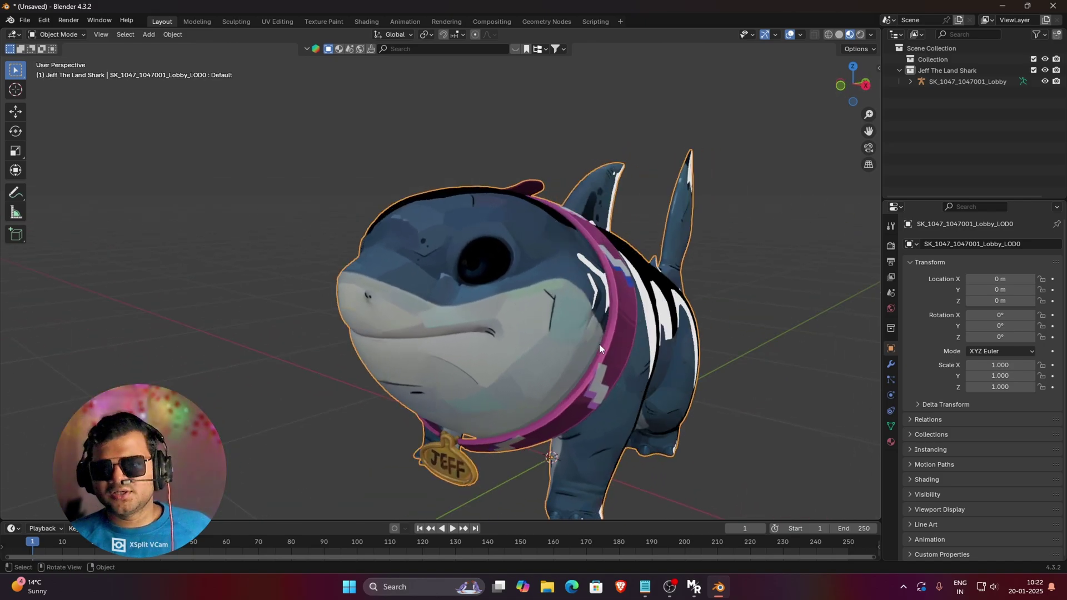
pyautogui.click(366, 21)
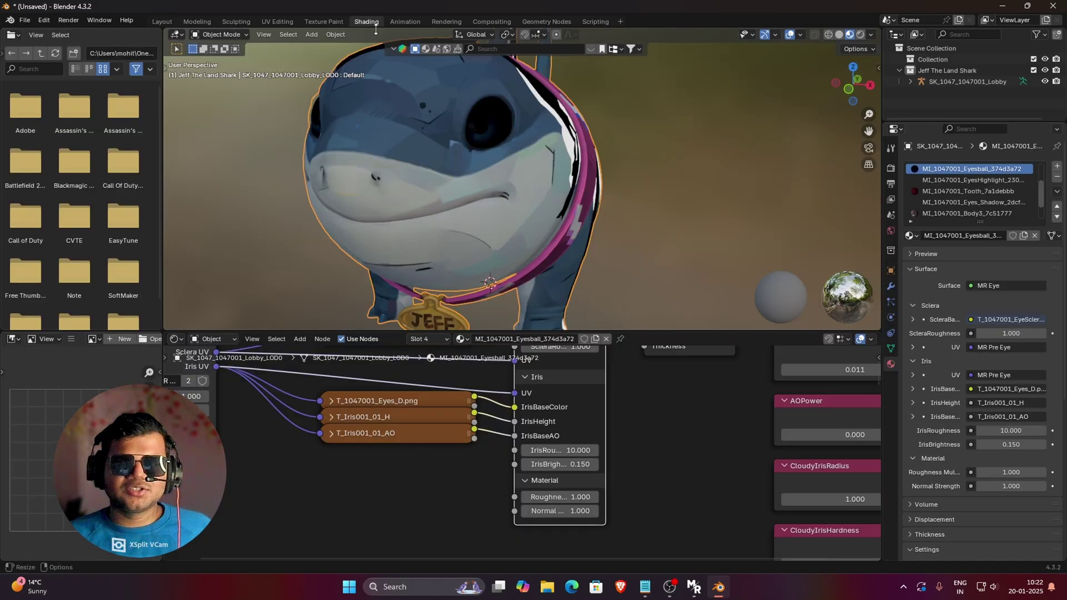
pyautogui.click(983, 191)
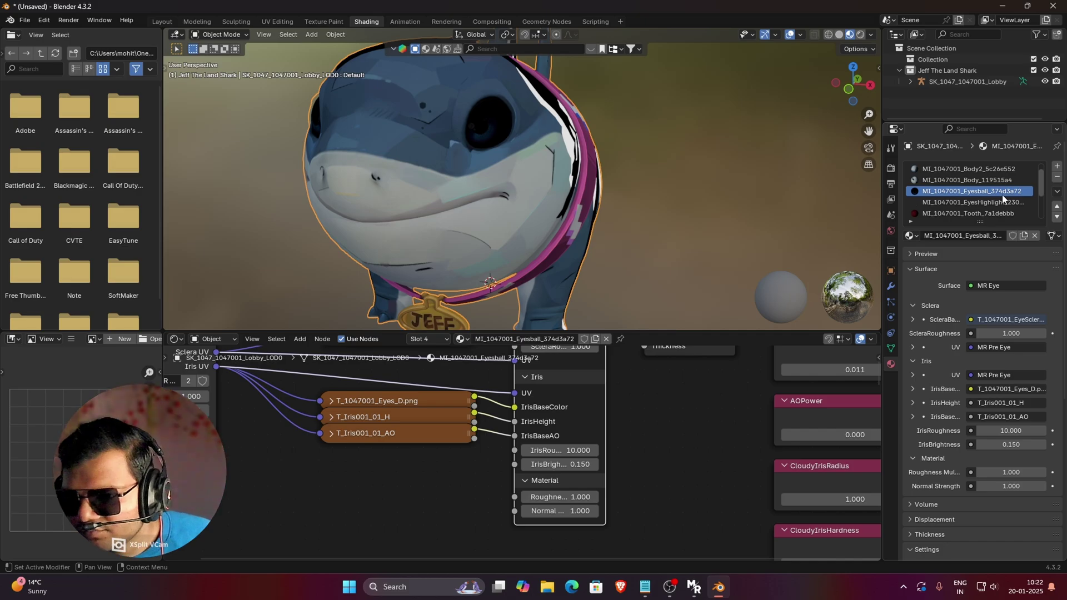
pyautogui.click(996, 203)
pyautogui.click(992, 192)
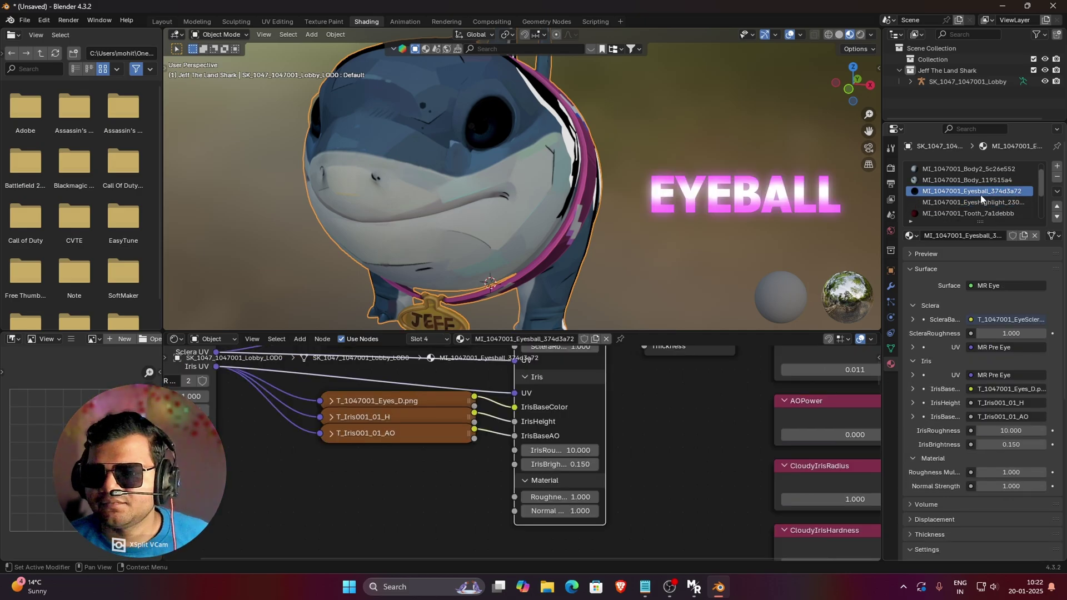
# Widen the MR Eye node, raise IrisBrightness to 12.250, and orbit to check the eyes
pyautogui.scroll(1, 643, 473)
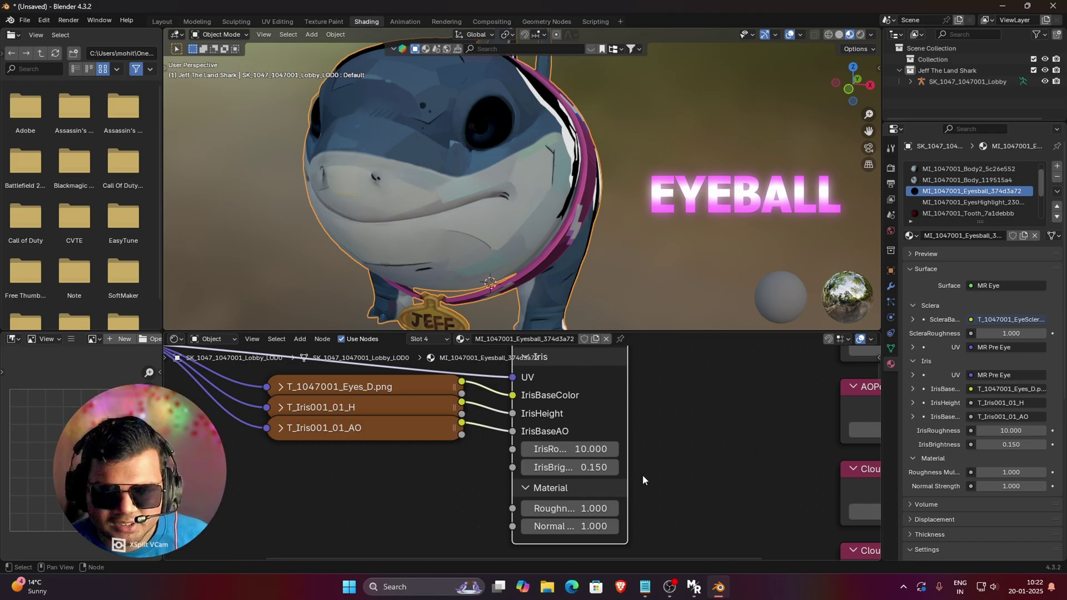
pyautogui.scroll(1, 641, 457)
pyautogui.scroll(-3, 641, 451)
pyautogui.scroll(2, 583, 484)
pyautogui.moveTo(602, 460); pyautogui.dragTo(675, 461)
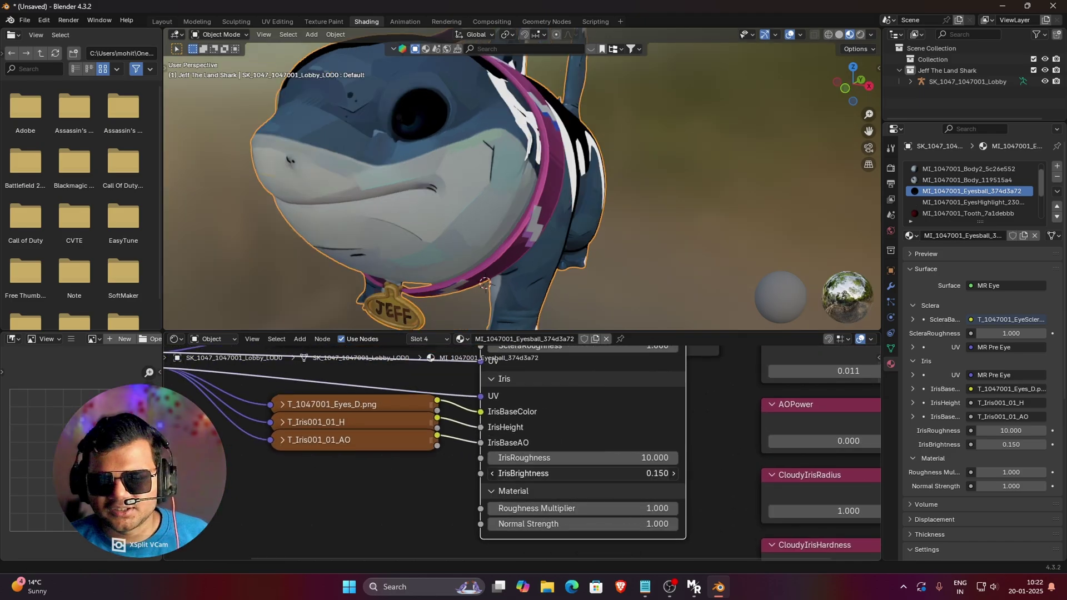
pyautogui.moveTo(583, 473); pyautogui.dragTo(666, 474)
pyautogui.moveTo(350, 214); pyautogui.dragTo(578, 165, button='middle')
pyautogui.moveTo(653, 115); pyautogui.dragTo(483, 125, button='middle')
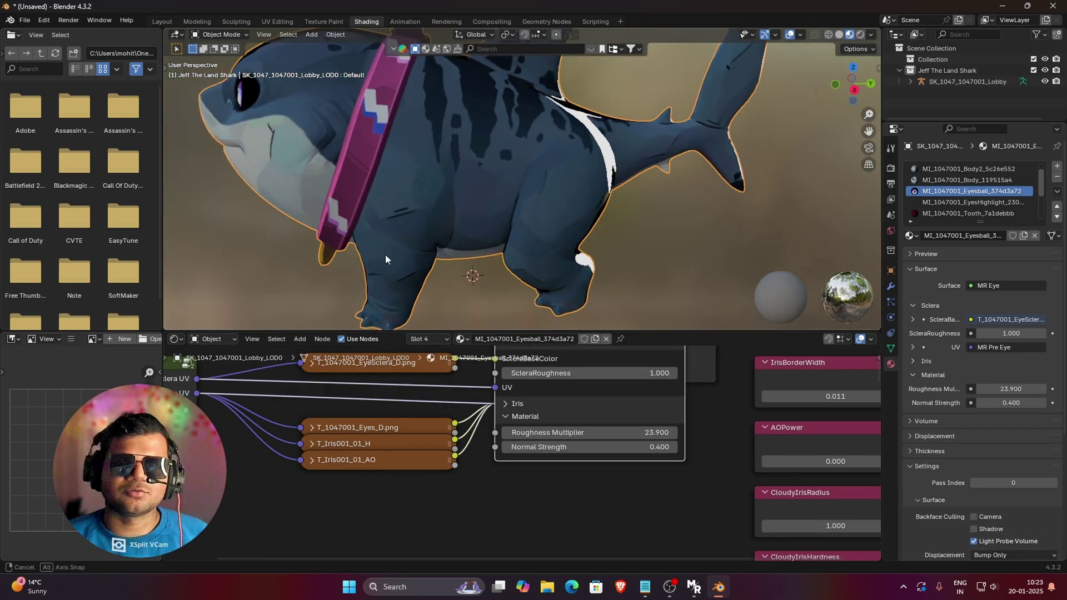
pyautogui.moveTo(385, 255); pyautogui.dragTo(498, 135, button='middle')
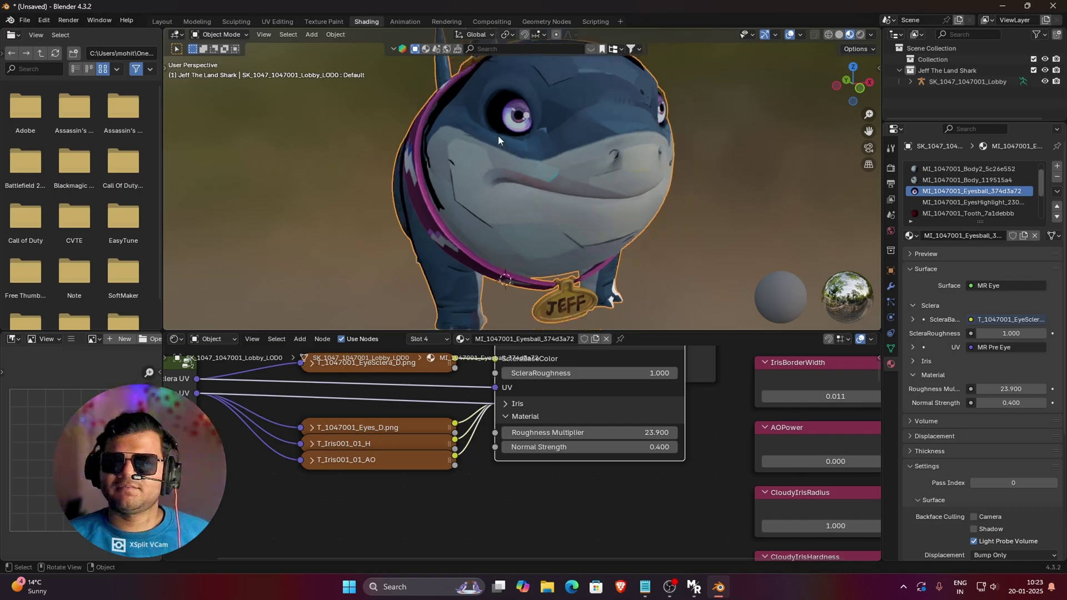
pyautogui.scroll(-2, 498, 135)
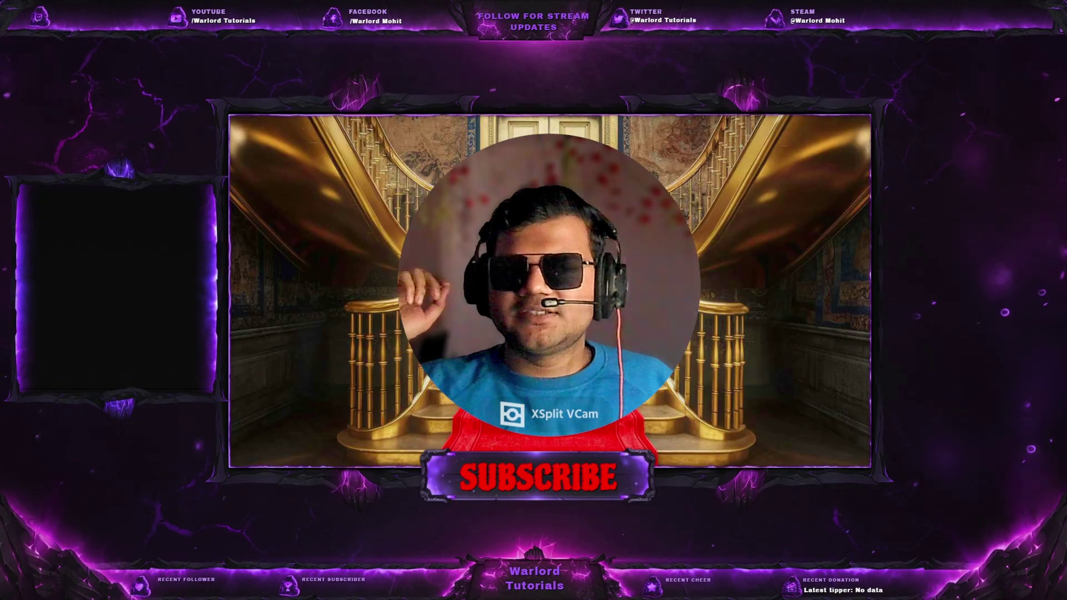